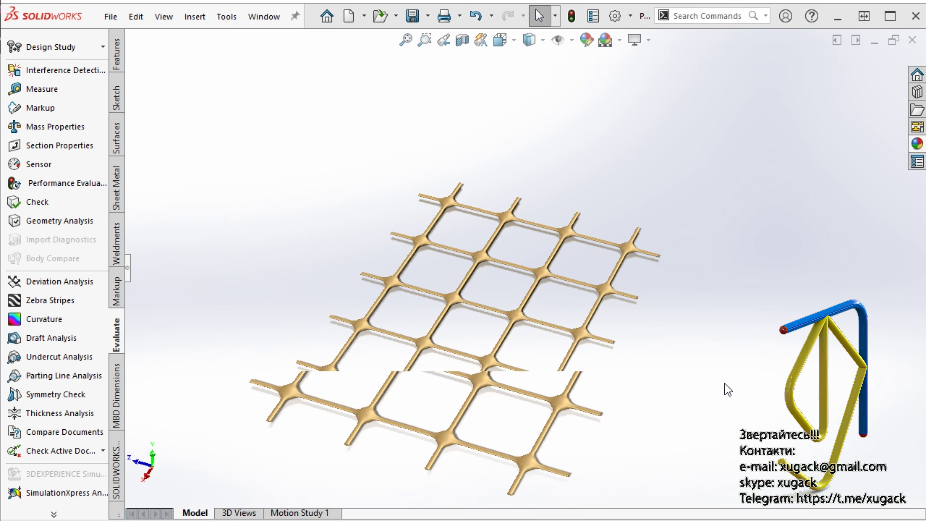
Orbit and zoom around the gold lattice to inspect it from several angles
{"action": "scroll", "coordinate": [432, 405], "scroll_direction": "down", "scroll_amount": 3}
{"action": "mouse_move", "coordinate": [442, 359]}
{"action": "middle_mouse_down"}
{"action": "mouse_move", "coordinate": [469, 232]}
{"action": "mouse_move", "coordinate": [457, 275]}
{"action": "mouse_move", "coordinate": [426, 314]}
{"action": "mouse_move", "coordinate": [418, 359]}
{"action": "mouse_move", "coordinate": [475, 383]}
{"action": "mouse_move", "coordinate": [474, 277]}
{"action": "middle_mouse_up"}
{"action": "middle_click_drag", "start_coordinate": [769, 474], "coordinate": [776, 382]}
{"action": "scroll", "coordinate": [776, 429], "scroll_direction": "down", "scroll_amount": 2}
{"action": "scroll", "coordinate": [777, 382], "scroll_direction": "down", "scroll_amount": 3}
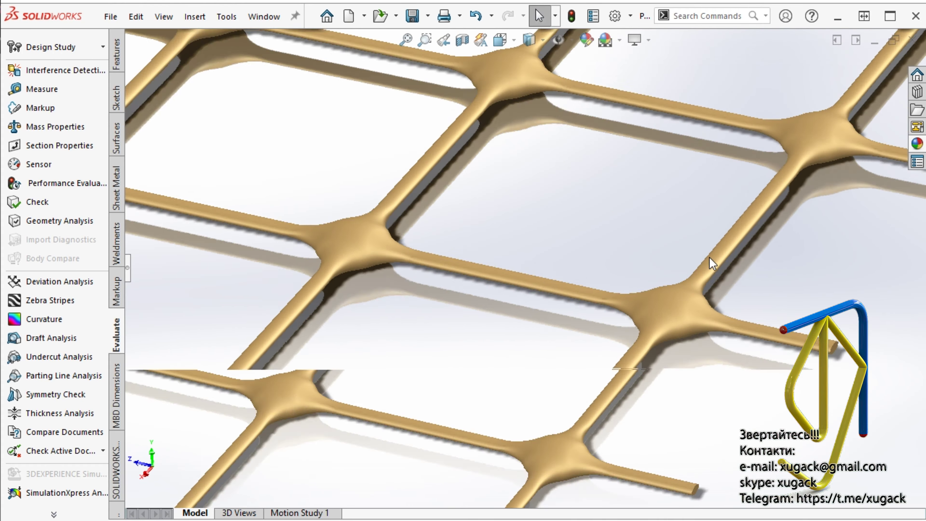
{"action": "scroll", "coordinate": [765, 424], "scroll_direction": "down", "scroll_amount": 2}
{"action": "scroll", "coordinate": [751, 442], "scroll_direction": "up", "scroll_amount": 3}
{"action": "mouse_move", "coordinate": [721, 440]}
{"action": "middle_mouse_down"}
{"action": "mouse_move", "coordinate": [682, 420]}
{"action": "mouse_move", "coordinate": [699, 435]}
{"action": "middle_mouse_up"}
{"action": "scroll", "coordinate": [457, 371], "scroll_direction": "down", "scroll_amount": 3}
{"action": "scroll", "coordinate": [482, 296], "scroll_direction": "up", "scroll_amount": 3}
{"action": "scroll", "coordinate": [530, 230], "scroll_direction": "up", "scroll_amount": 3}
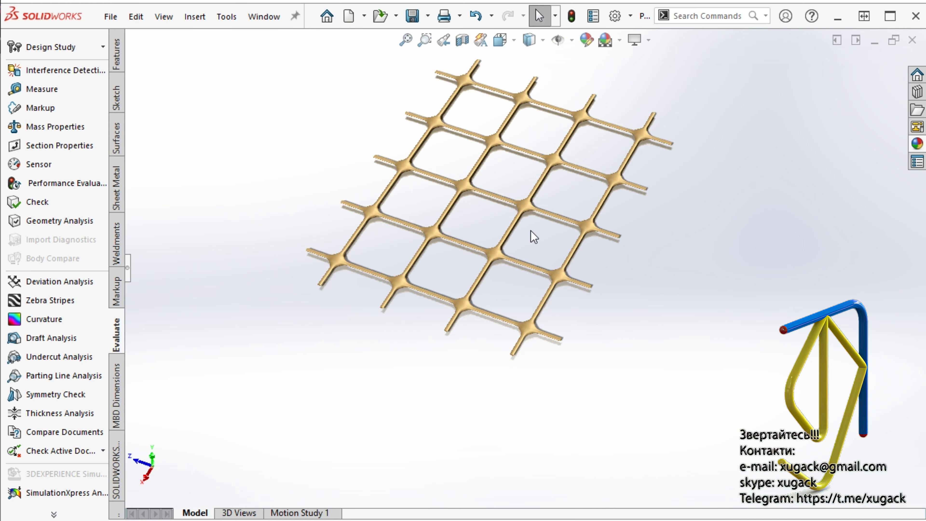
Set the view to Dimetric, tilt it steeper, and bring up the New document options
{"action": "left_click", "coordinate": [514, 41]}
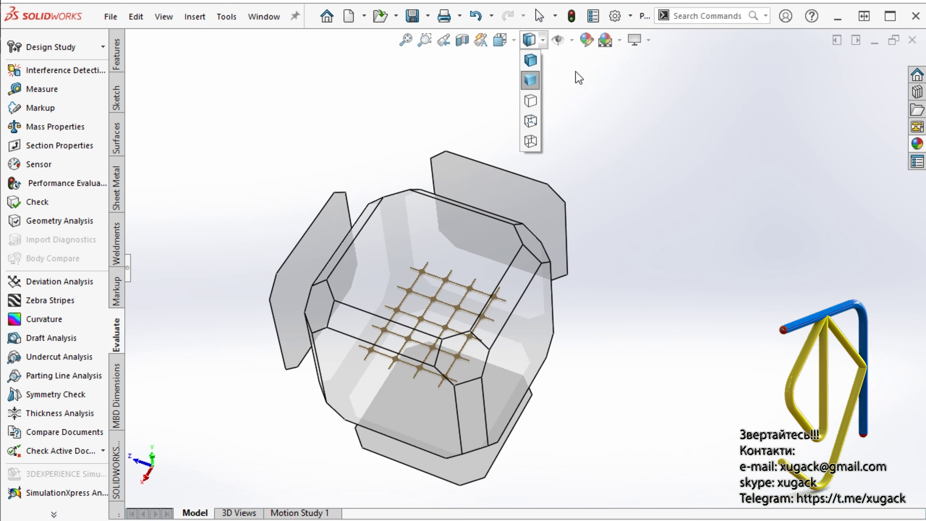
{"action": "left_click", "coordinate": [582, 81]}
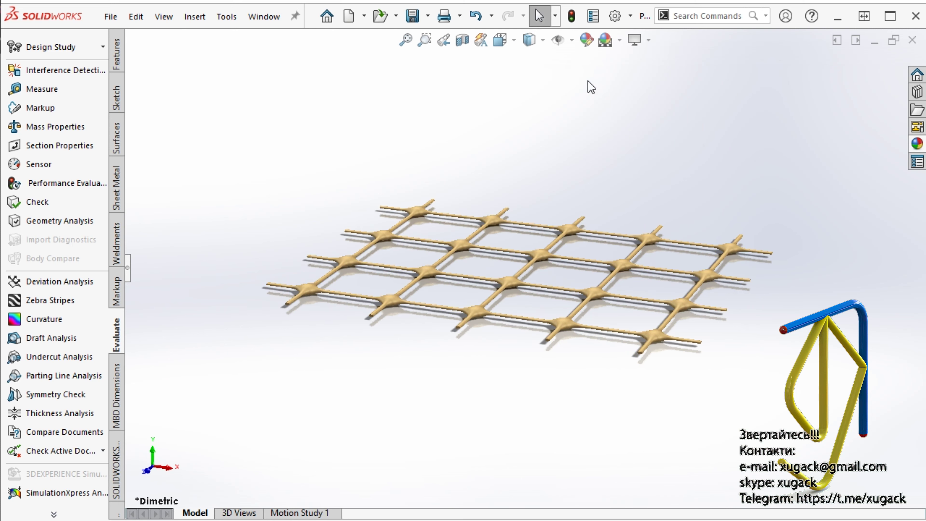
{"action": "scroll", "coordinate": [523, 248], "scroll_direction": "down", "scroll_amount": 2}
{"action": "middle_click_drag", "start_coordinate": [522, 271], "coordinate": [498, 366]}
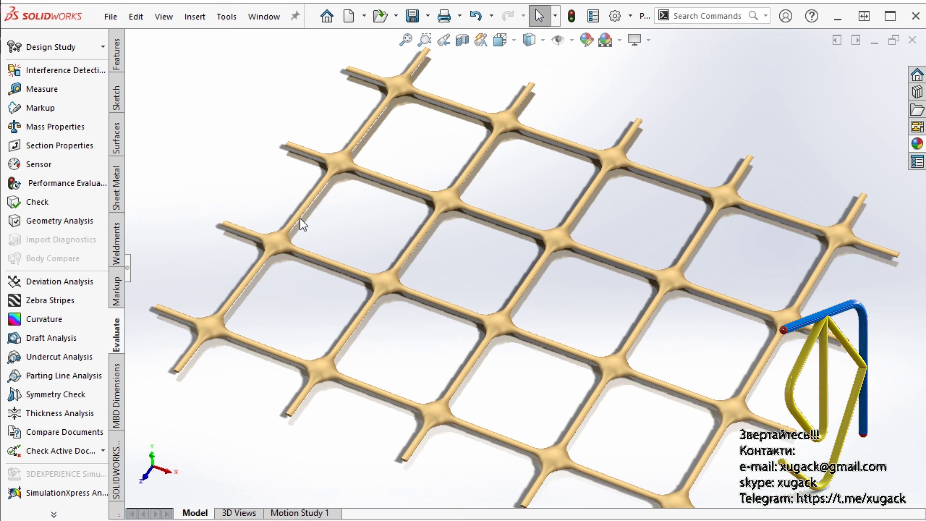
{"action": "left_click", "coordinate": [364, 16]}
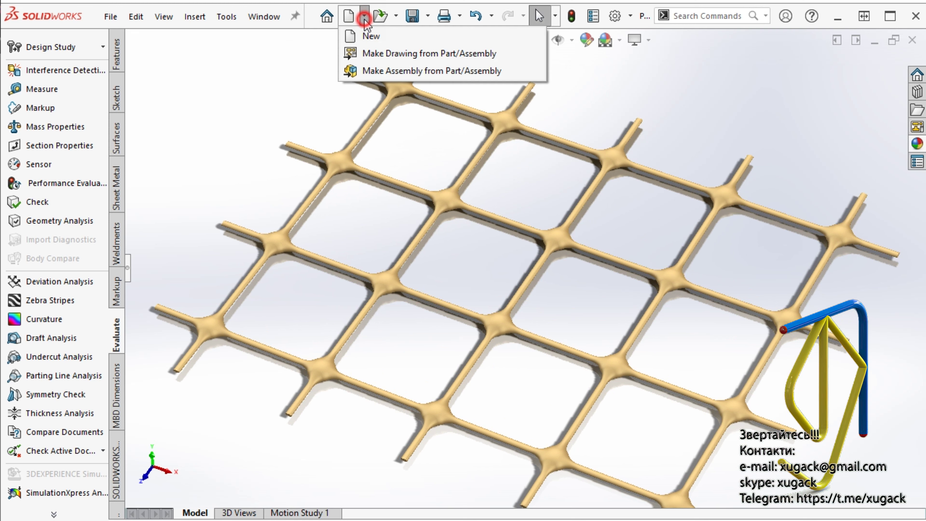
Create a new part and start a sketch on the Front Plane
{"action": "left_click", "coordinate": [359, 34]}
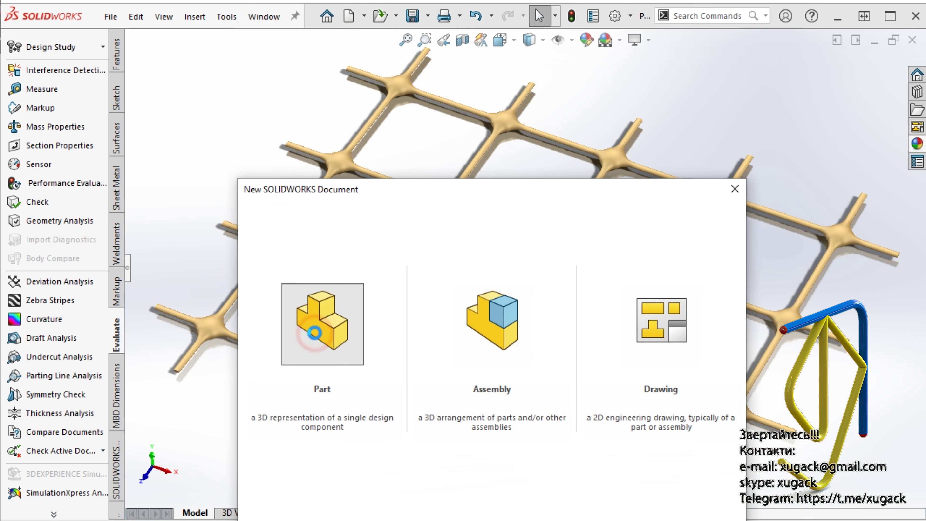
{"action": "double_click", "coordinate": [315, 333]}
{"action": "left_click", "coordinate": [184, 172]}
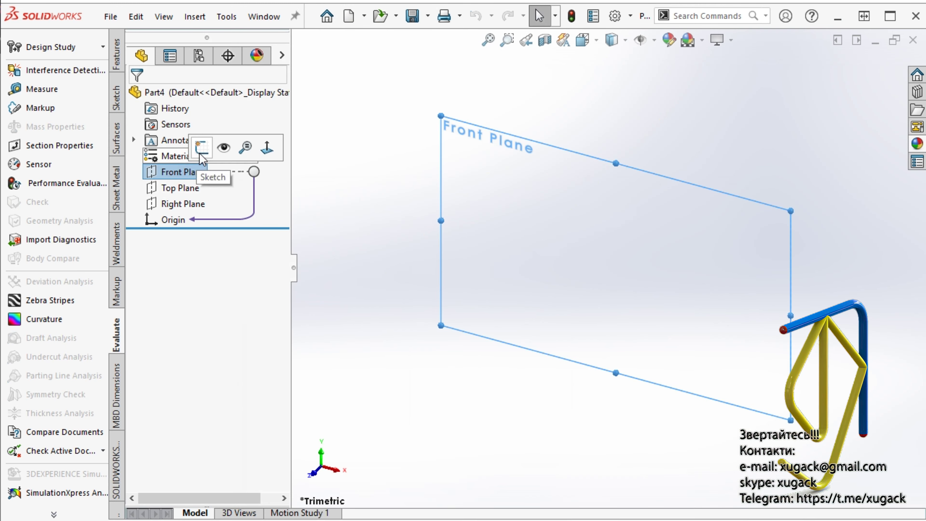
{"action": "left_click", "coordinate": [201, 148]}
Draw an ellipse centred at the origin
{"action": "left_click", "coordinate": [45, 126]}
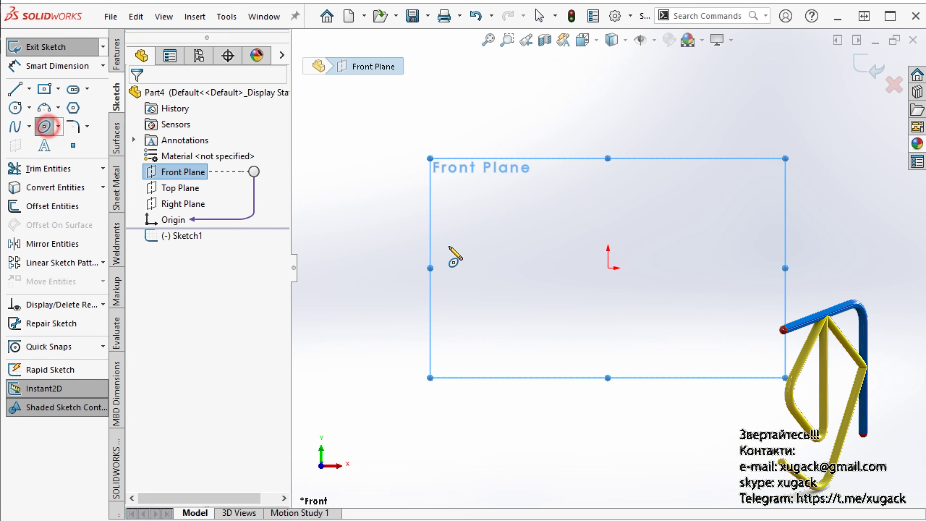
{"action": "left_click", "coordinate": [608, 267]}
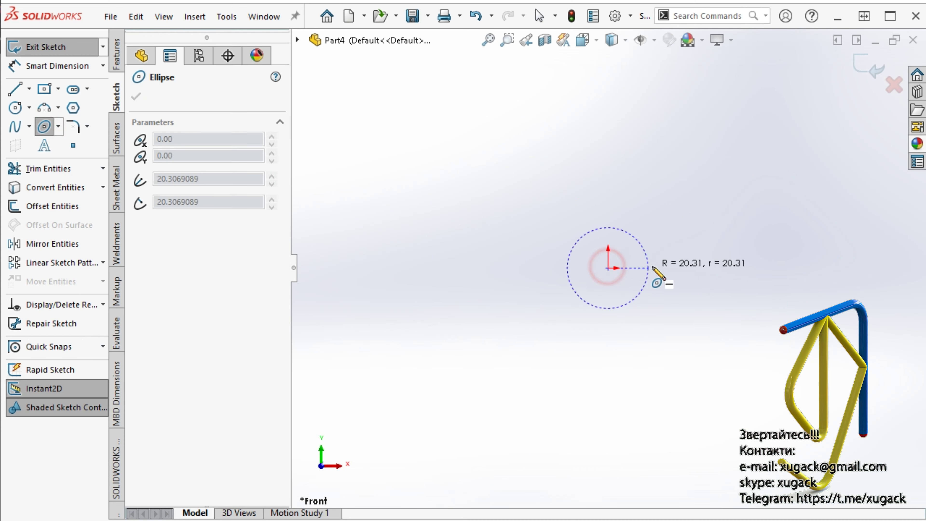
{"action": "left_click", "coordinate": [686, 268]}
{"action": "left_click", "coordinate": [627, 224]}
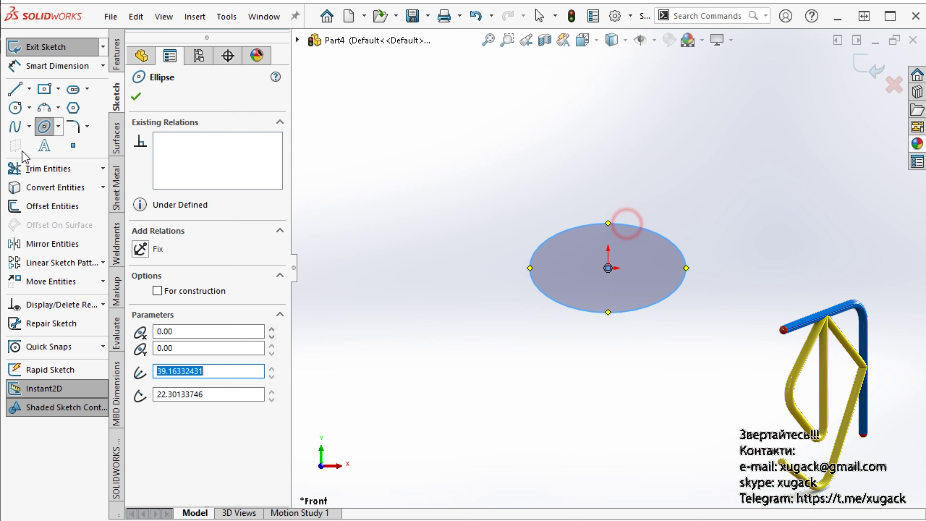
Draw a vertical line through the ellipse and trim away its left half
{"action": "left_click", "coordinate": [30, 89]}
{"action": "left_click", "coordinate": [71, 91]}
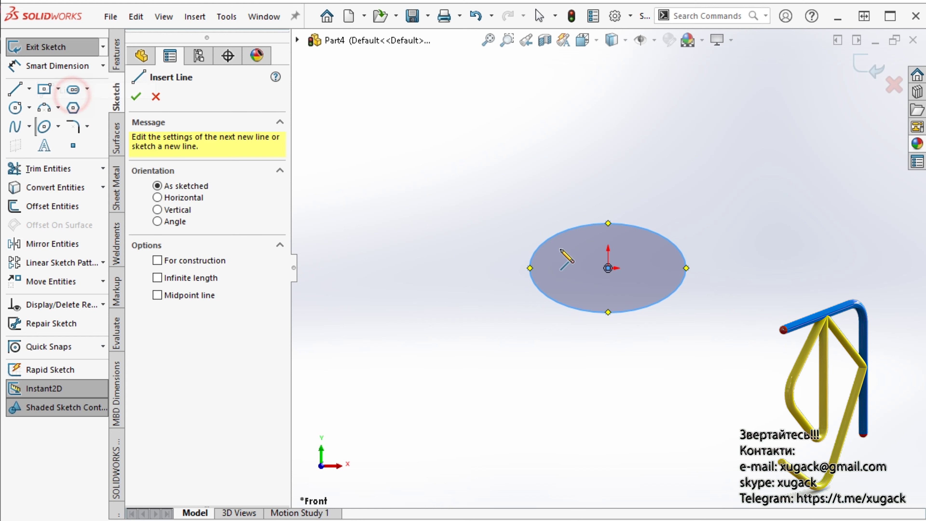
{"action": "left_click", "coordinate": [609, 224]}
{"action": "left_click", "coordinate": [608, 312]}
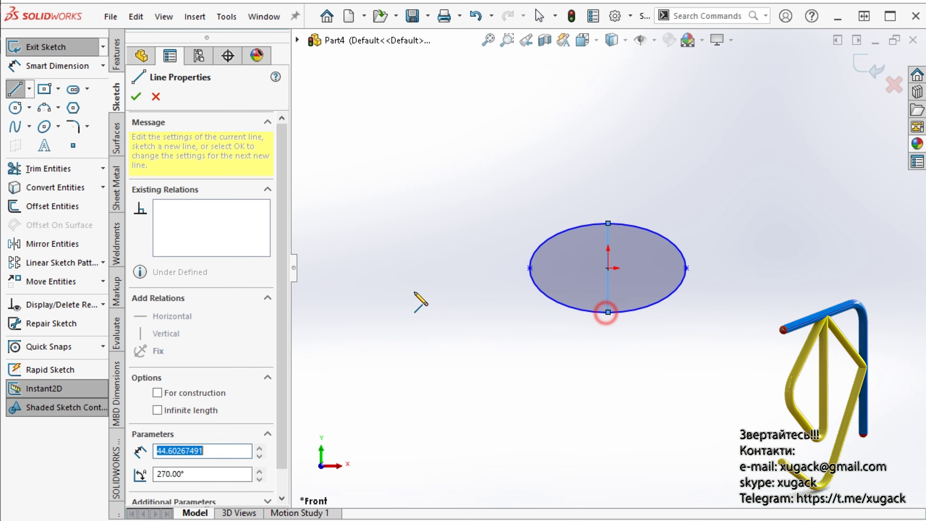
{"action": "left_click", "coordinate": [58, 169]}
{"action": "left_click_drag", "start_coordinate": [411, 291], "coordinate": [554, 269]}
{"action": "right_click_drag", "start_coordinate": [583, 404], "coordinate": [585, 264]}
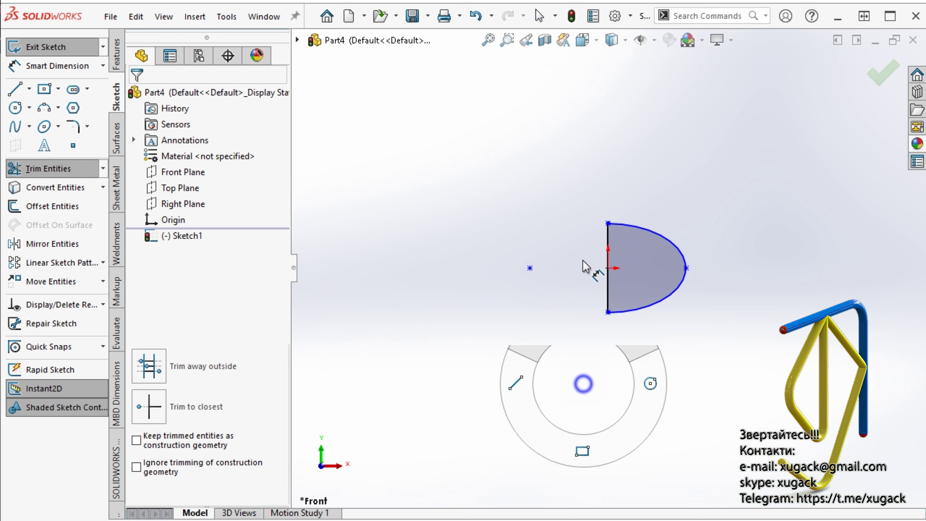
Dimension the half-ellipse profile 40 mm tall and 40 mm wide
{"action": "left_click", "coordinate": [607, 291]}
{"action": "left_click", "coordinate": [564, 271]}
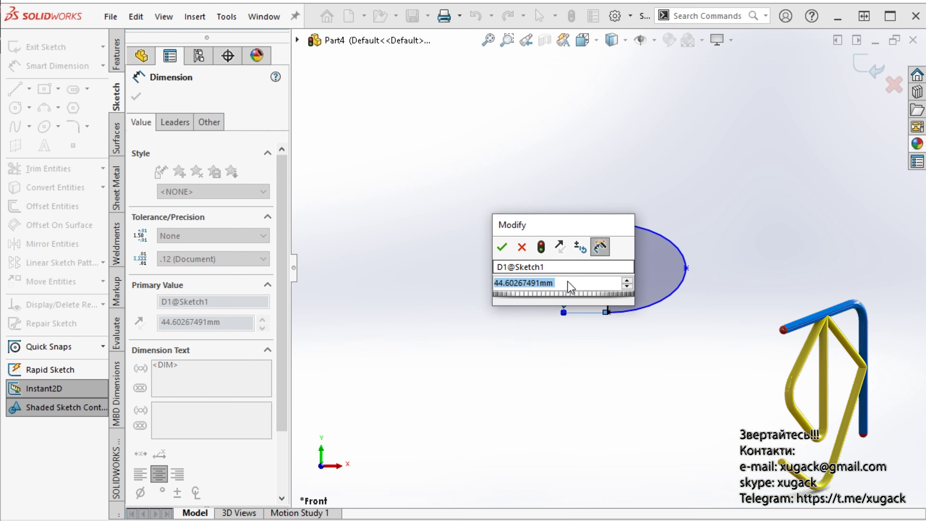
{"action": "type", "text": "40"}
{"action": "key", "text": "Return"}
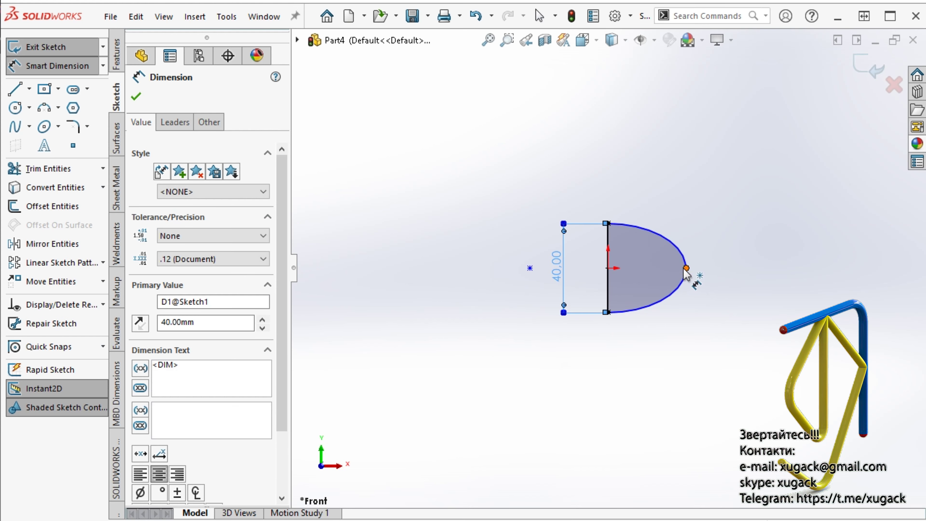
{"action": "left_click", "coordinate": [686, 268]}
{"action": "left_click", "coordinate": [607, 270]}
{"action": "left_click", "coordinate": [652, 380]}
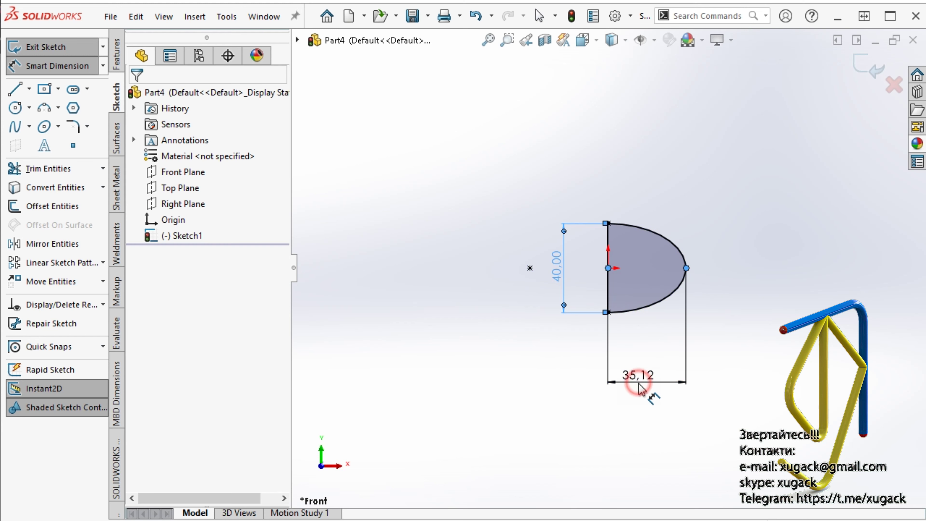
{"action": "type", "text": "40"}
{"action": "key", "text": "Return"}
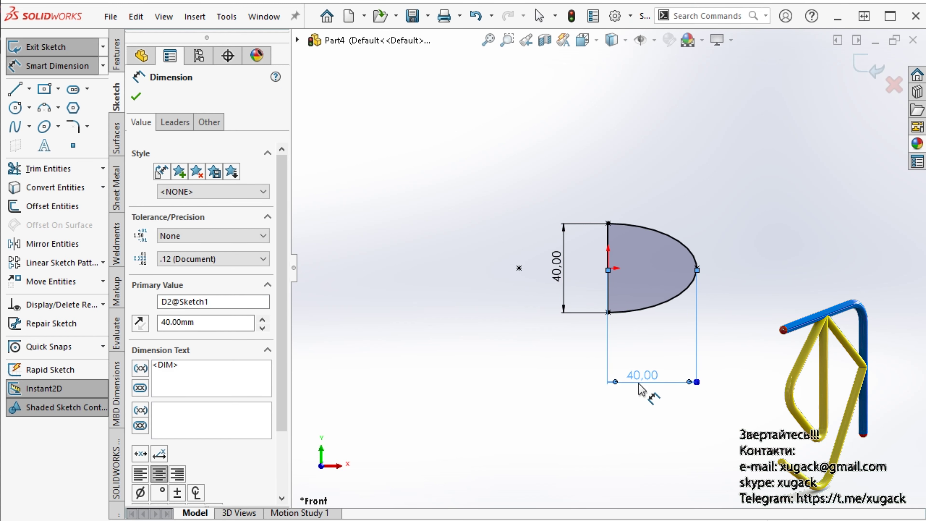
Revolve the half-ellipse about the vertical line into a dish-shaped solid
{"action": "left_click", "coordinate": [118, 59]}
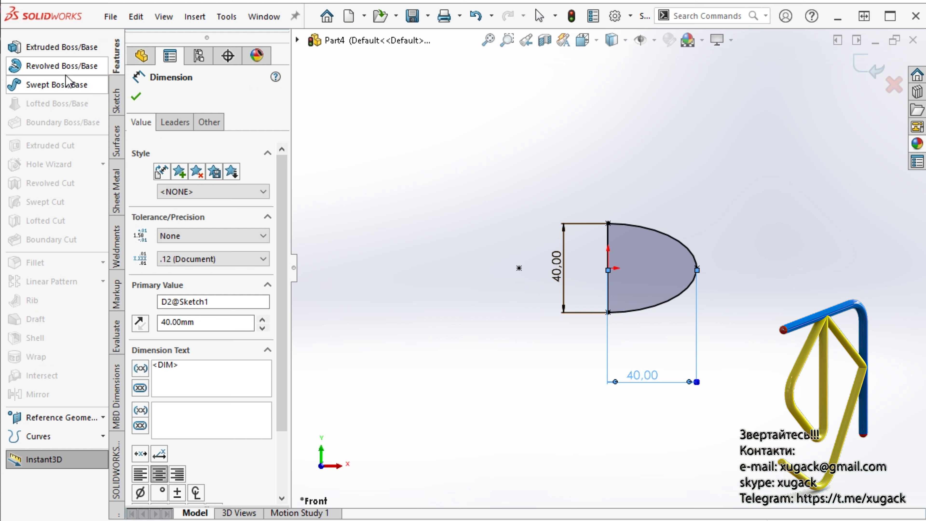
{"action": "left_click", "coordinate": [55, 66]}
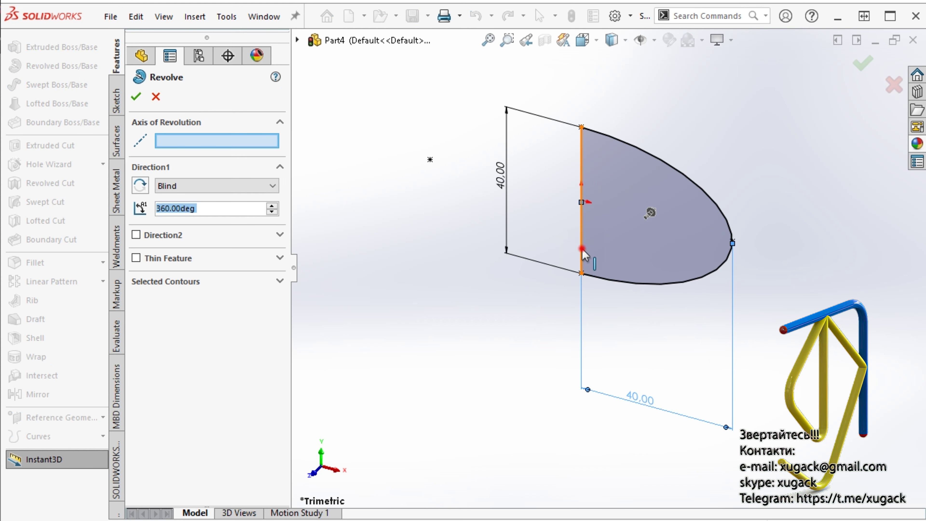
{"action": "left_click", "coordinate": [582, 250]}
{"action": "key", "text": "Return"}
{"action": "key", "text": "f"}
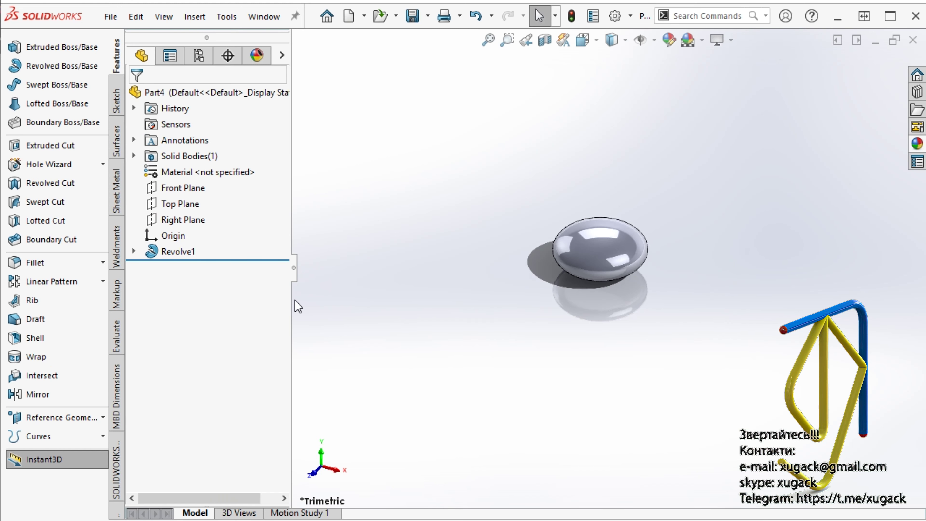
{"action": "left_click", "coordinate": [202, 194]}
Sketch a smaller ellipse centred at the origin on the Front Plane
{"action": "left_click", "coordinate": [213, 168]}
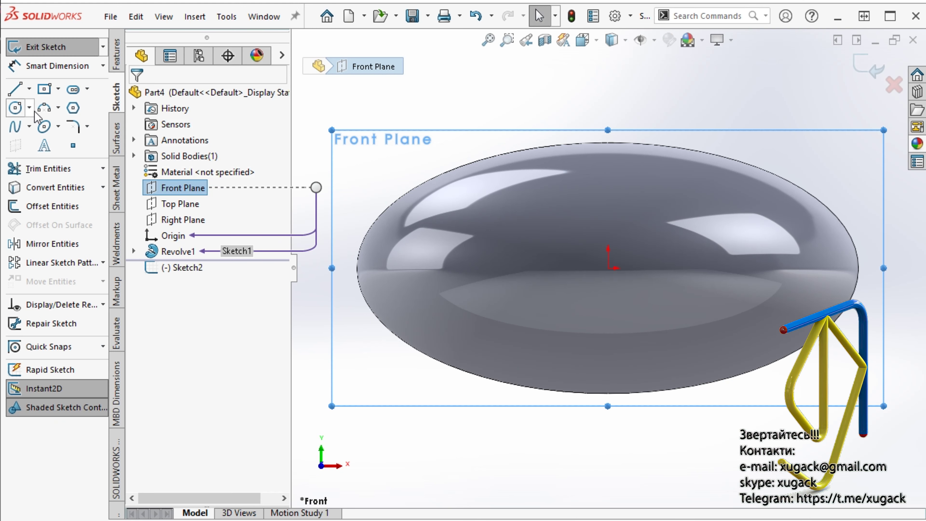
{"action": "left_click", "coordinate": [608, 268]}
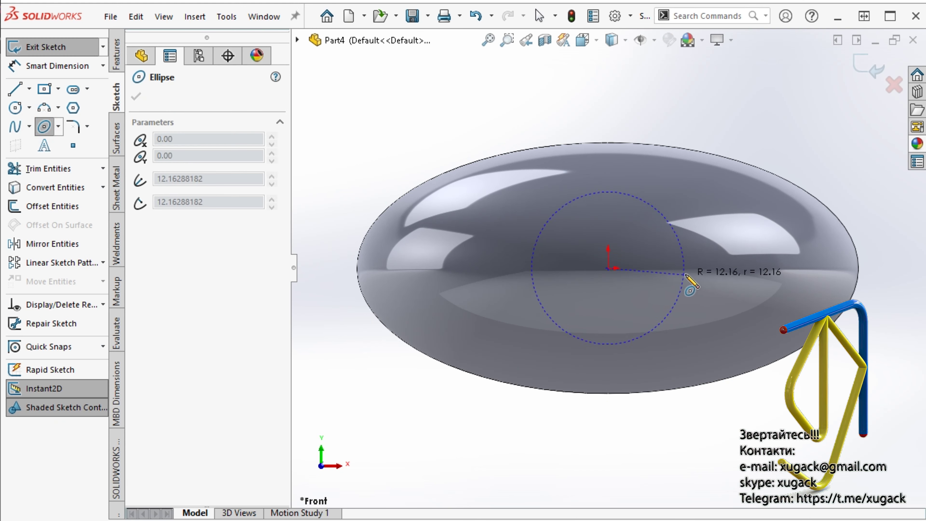
{"action": "left_click", "coordinate": [627, 318]}
{"action": "key", "text": "z"}
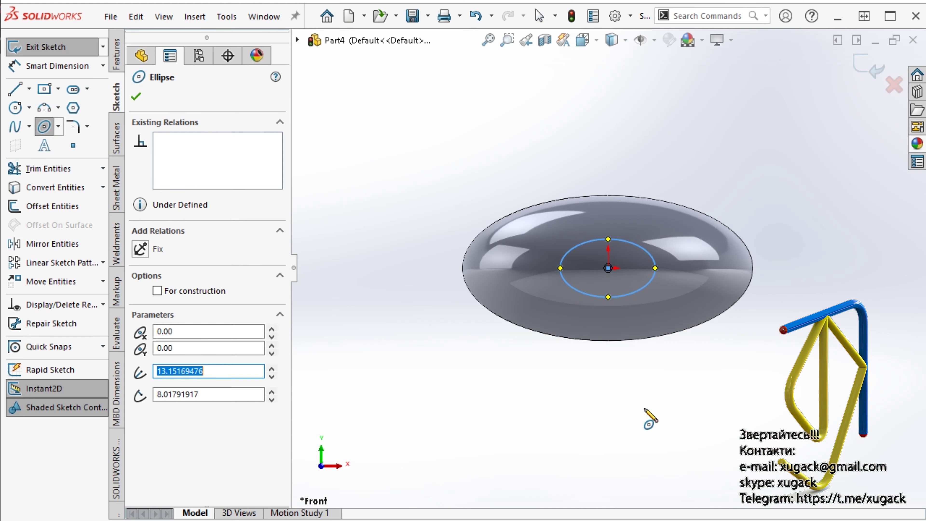
{"action": "key", "text": "Escape"}
Dimension the ellipse width, correcting it from 20 mm to 30 mm
{"action": "left_click", "coordinate": [655, 269]}
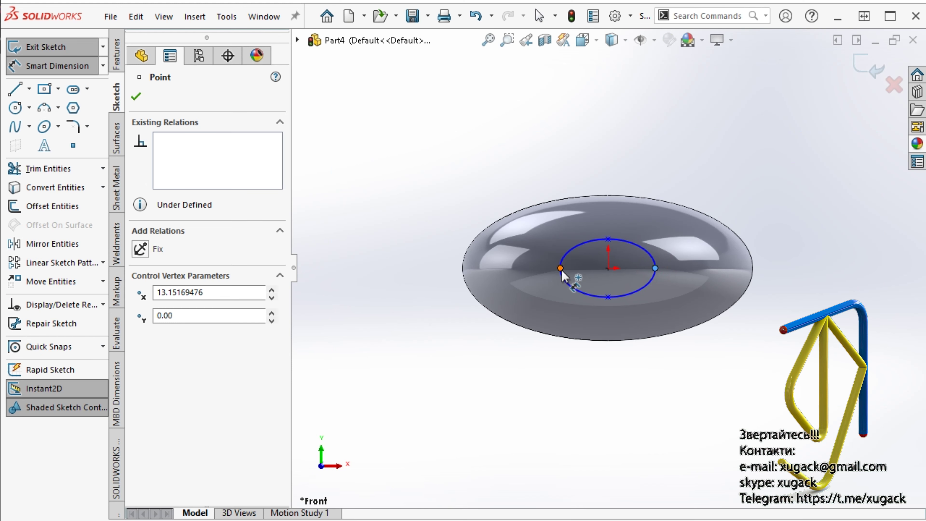
{"action": "left_click", "coordinate": [560, 268]}
{"action": "left_click", "coordinate": [613, 408]}
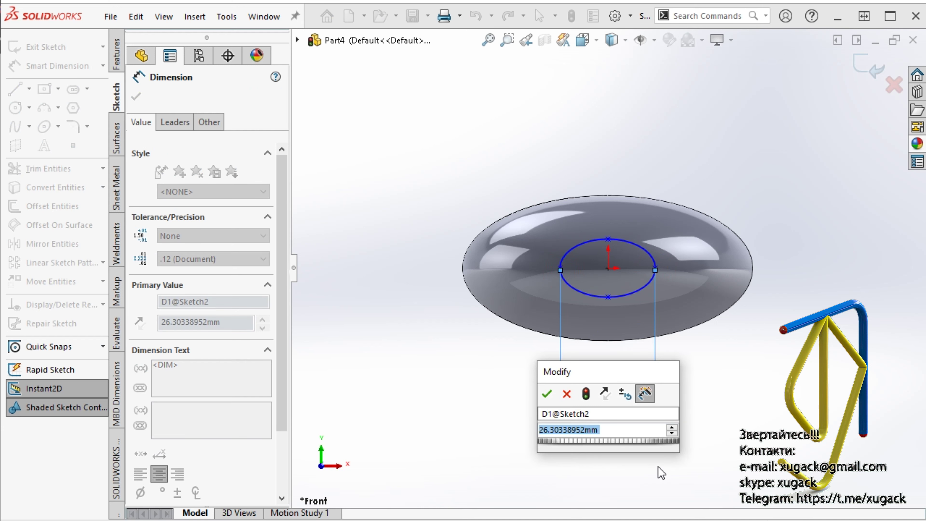
{"action": "type", "text": "20"}
{"action": "key", "text": "Return"}
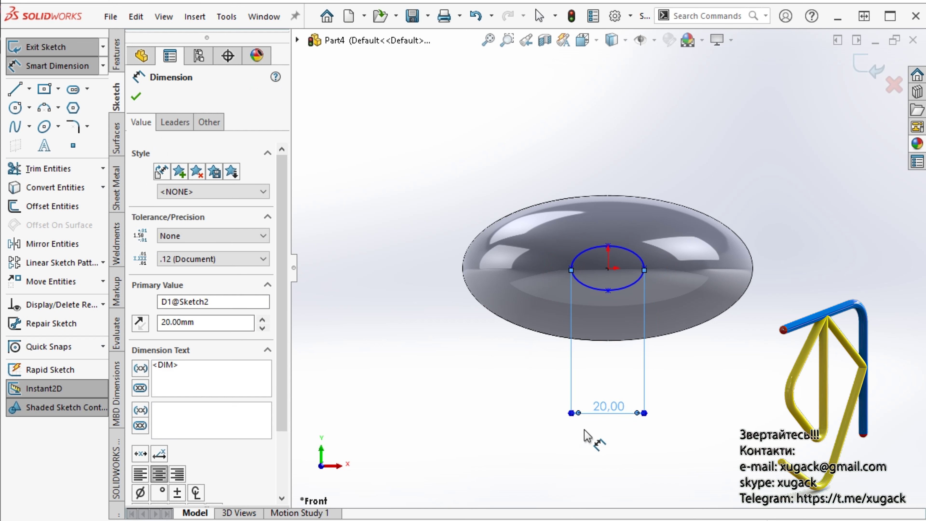
{"action": "left_click", "coordinate": [600, 406]}
{"action": "type", "text": "30"}
{"action": "key", "text": "Return"}
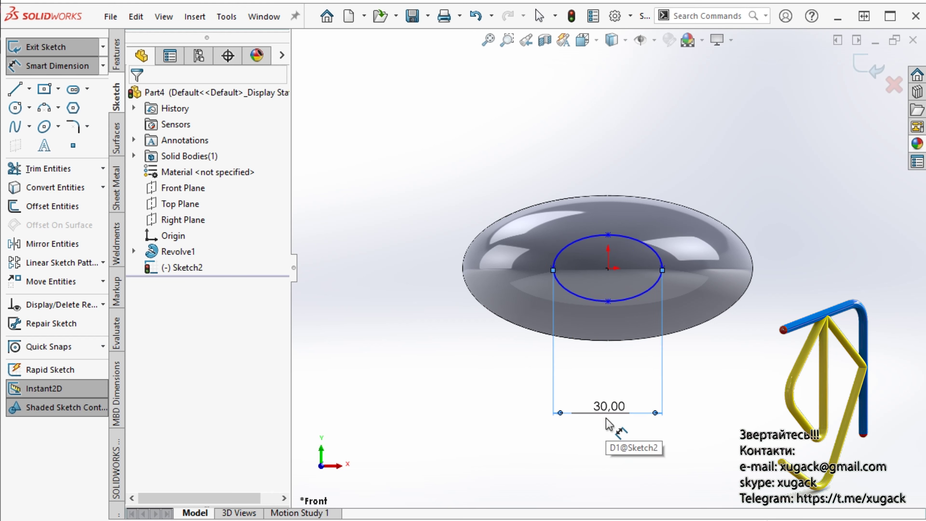
Set the ellipse's vertical dimension to 20 mm
{"action": "left_click", "coordinate": [607, 301]}
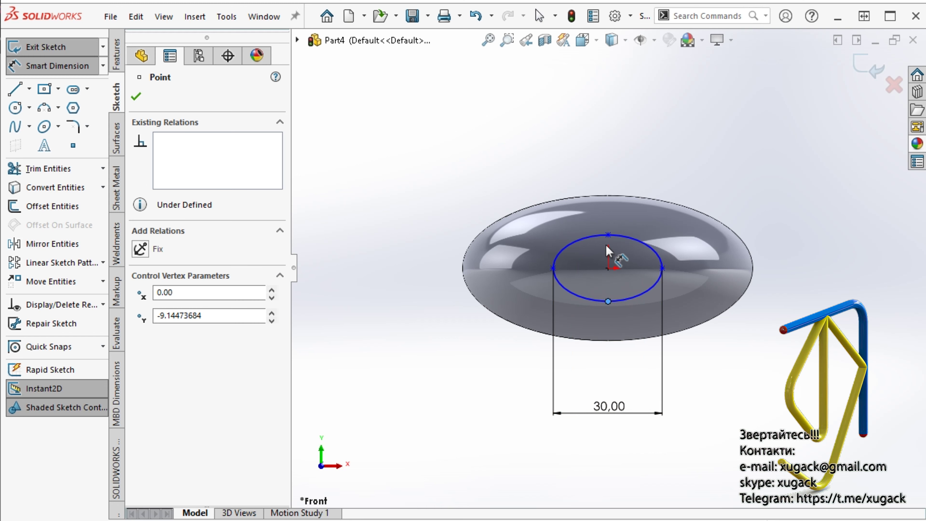
{"action": "double_click", "coordinate": [448, 272]}
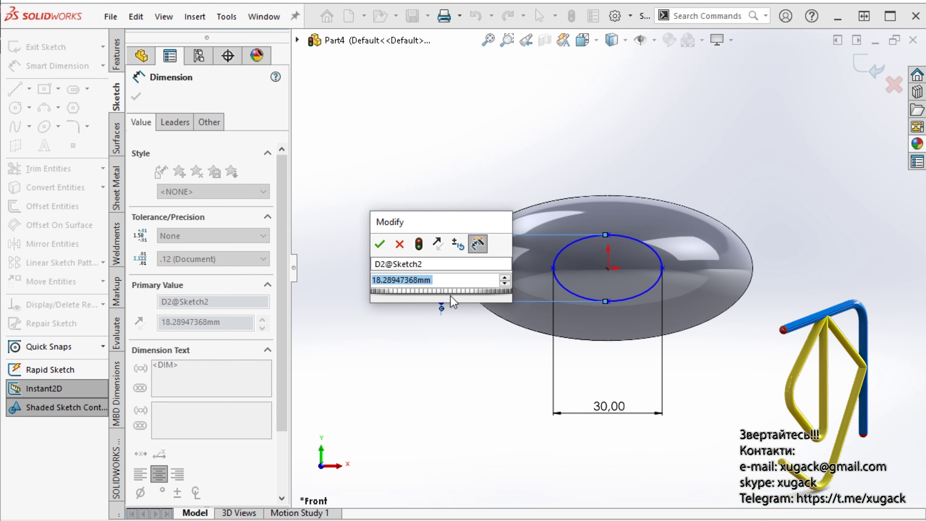
{"action": "type", "text": "20"}
{"action": "key", "text": "Return"}
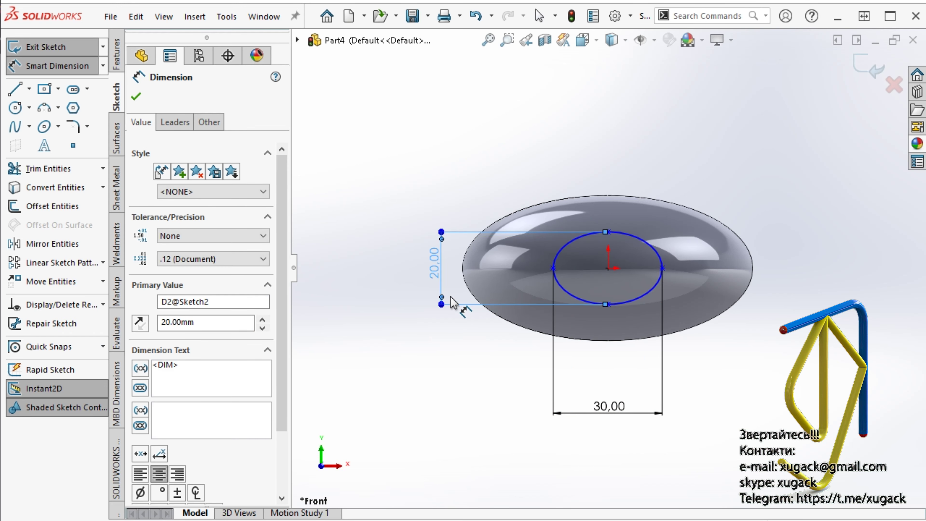
{"action": "key", "text": "Escape"}
Make the ellipse's right vertex and centre horizontal, then orbit to a 3D view
{"action": "left_click", "coordinate": [662, 269]}
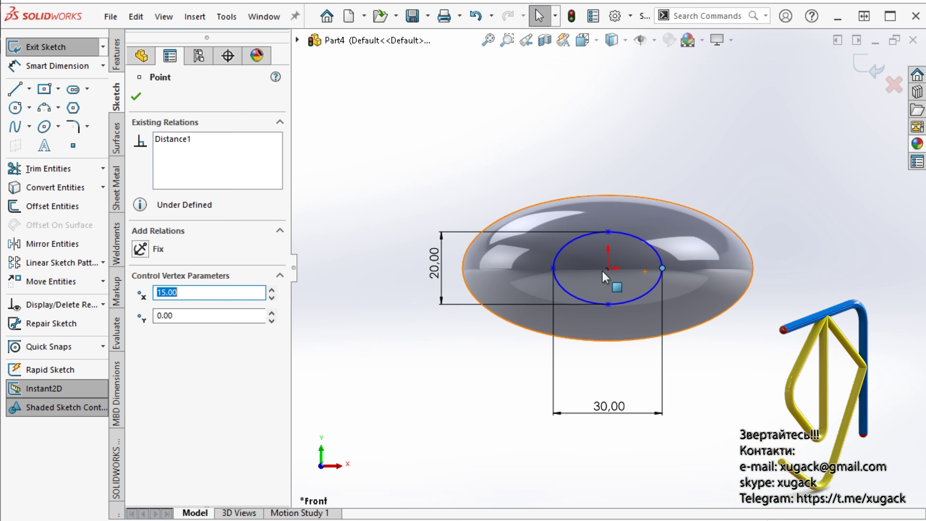
{"action": "left_click", "coordinate": [608, 268], "text": "ctrl"}
{"action": "left_click", "coordinate": [653, 213]}
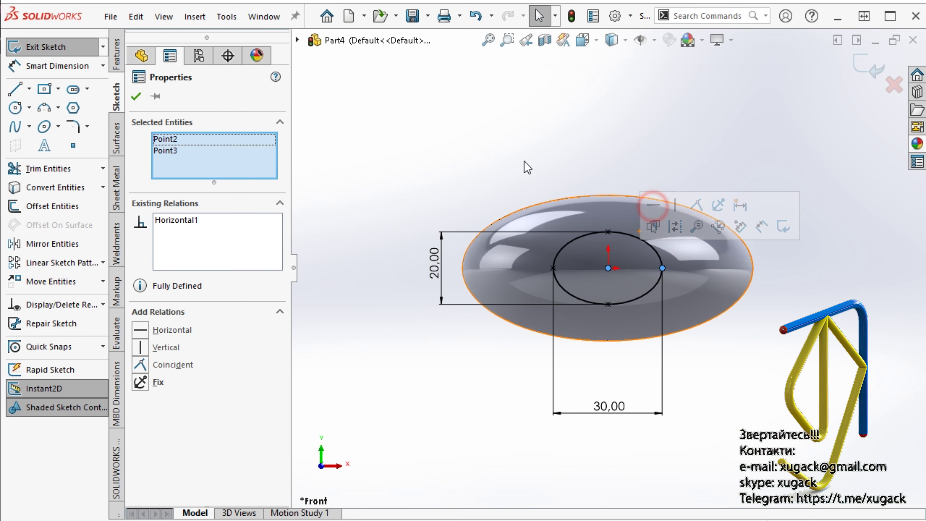
{"action": "left_click", "coordinate": [506, 146]}
{"action": "middle_click_drag", "start_coordinate": [513, 124], "coordinate": [569, 196]}
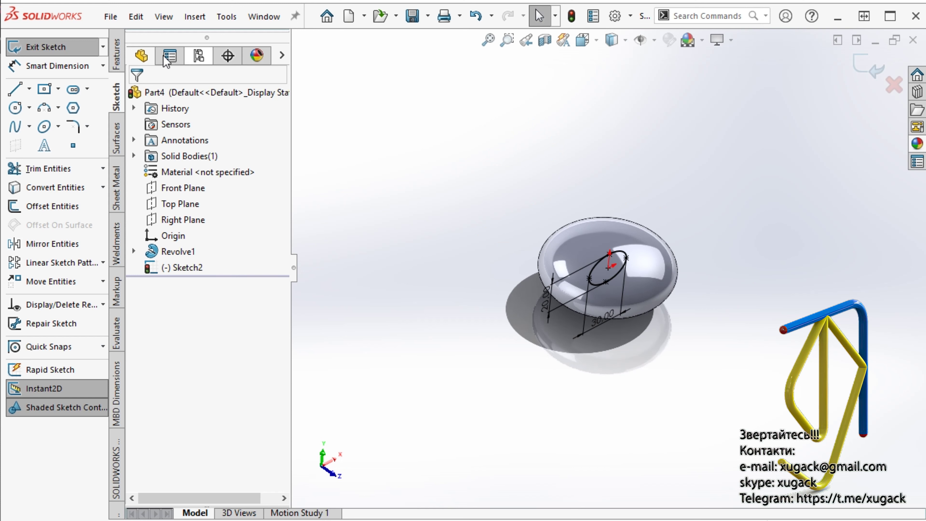
Extrude the ellipse 100 mm Blind, starting from an 80 mm offset
{"action": "left_click", "coordinate": [116, 55]}
{"action": "left_click", "coordinate": [59, 47]}
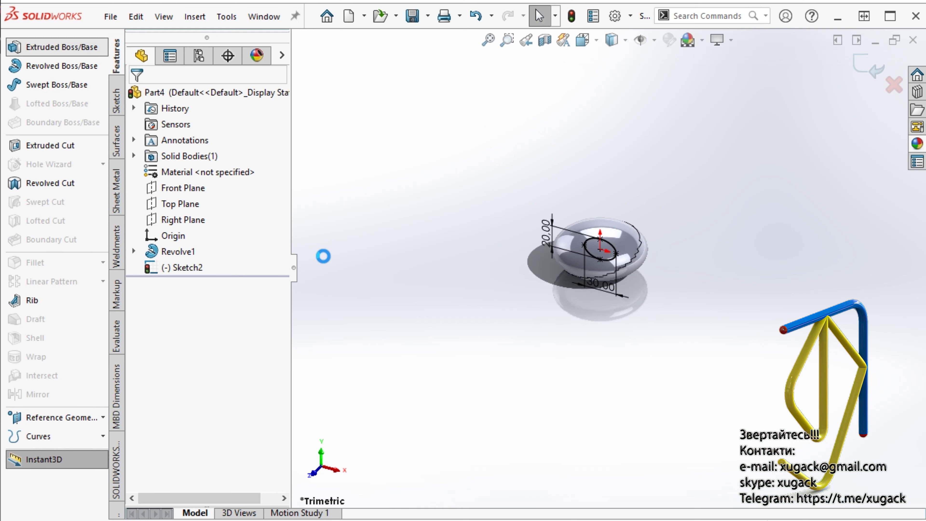
{"action": "type", "text": "100"}
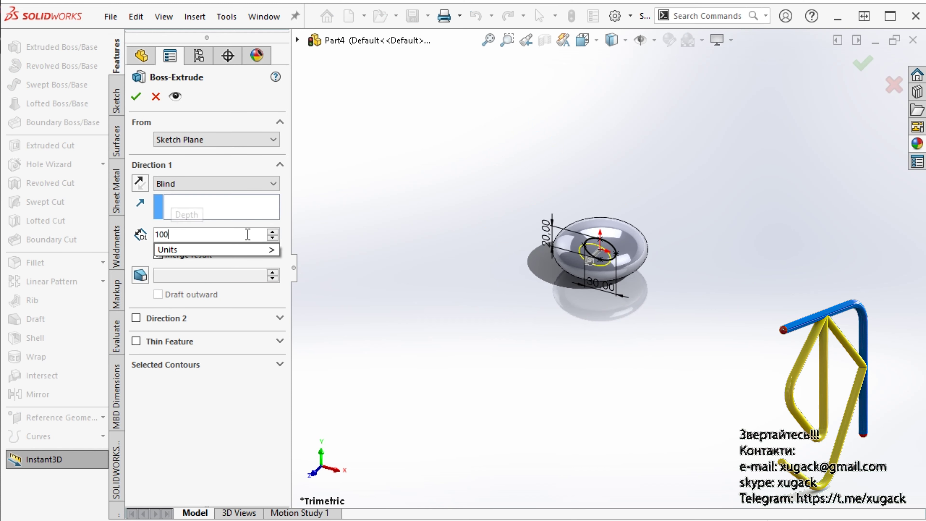
{"action": "key", "text": "Return"}
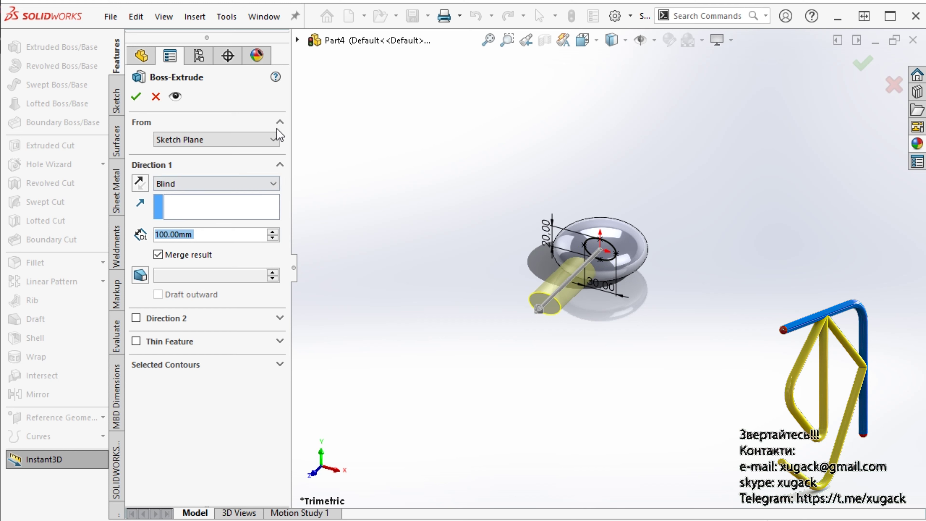
{"action": "left_click", "coordinate": [254, 140]}
{"action": "left_click", "coordinate": [234, 181]}
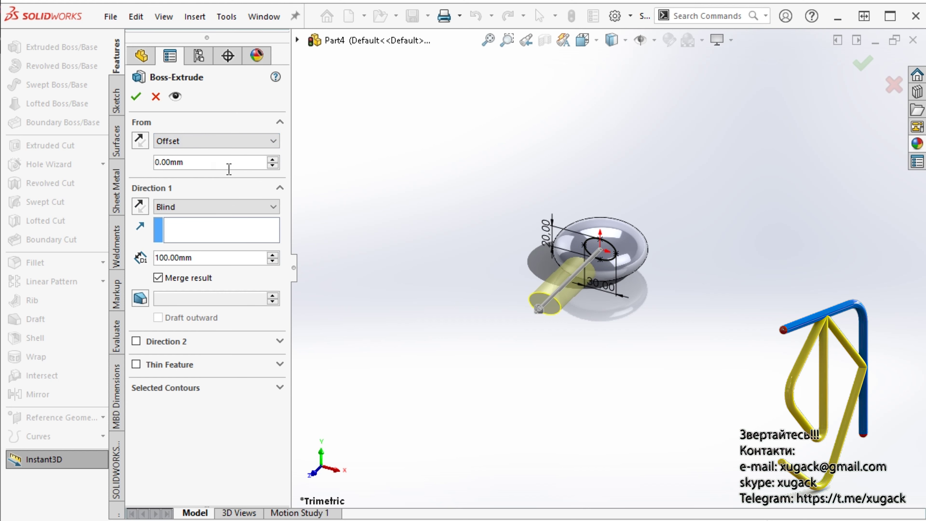
{"action": "type", "text": "80"}
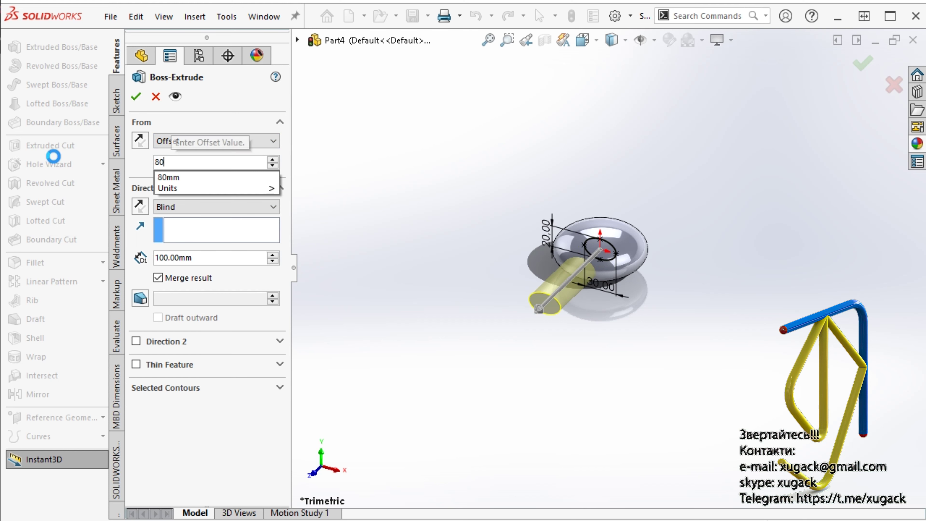
{"action": "key", "text": "Return"}
{"action": "left_click", "coordinate": [135, 96]}
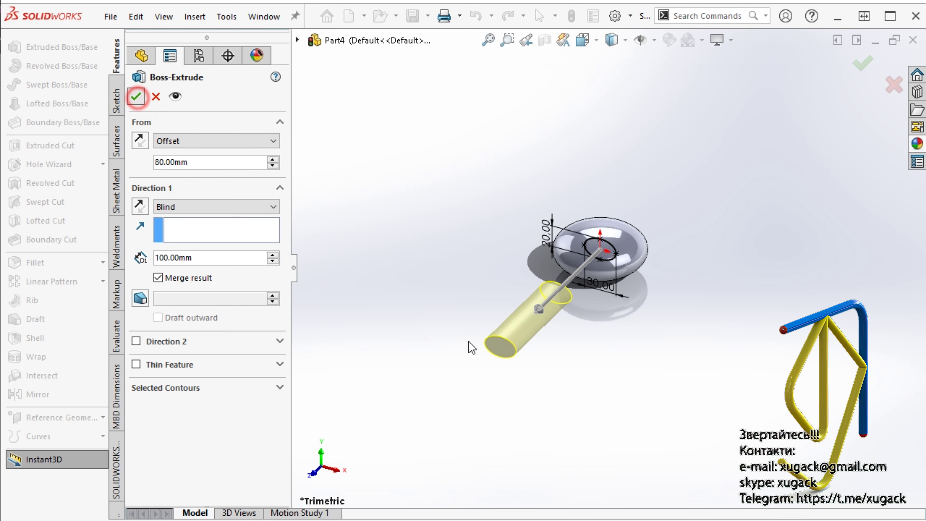
{"action": "middle_click_drag", "start_coordinate": [658, 275], "coordinate": [624, 369]}
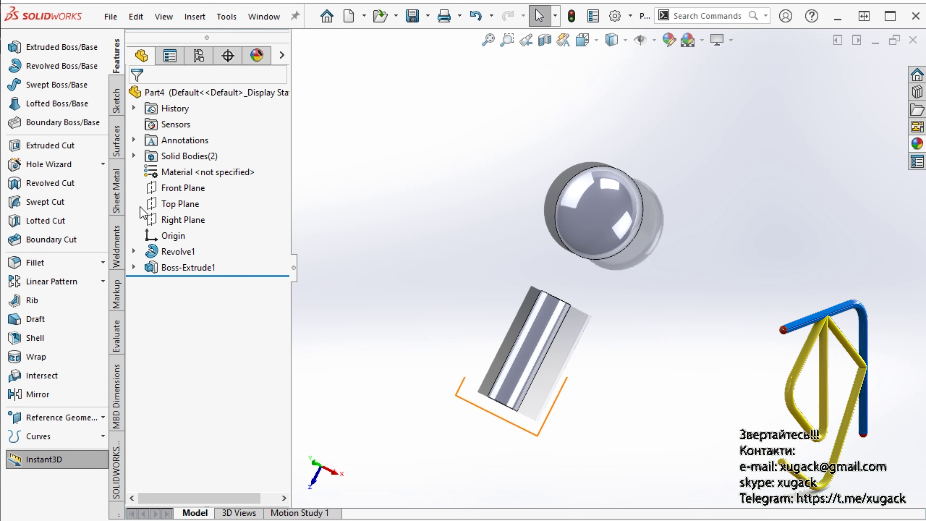
{"action": "left_click", "coordinate": [168, 204]}
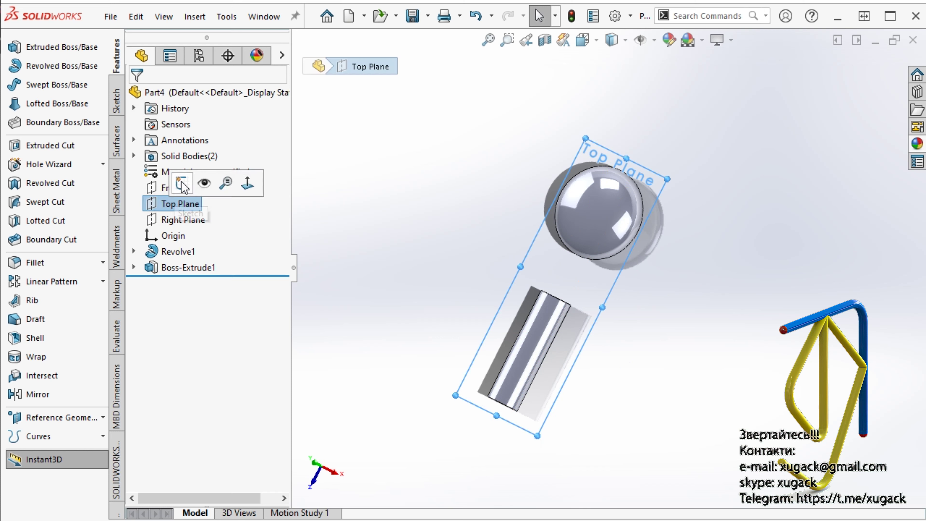
On the Top Plane, sketch a circle and give it a Ø50 diameter dimension
{"action": "left_click", "coordinate": [181, 182]}
{"action": "left_click", "coordinate": [20, 113]}
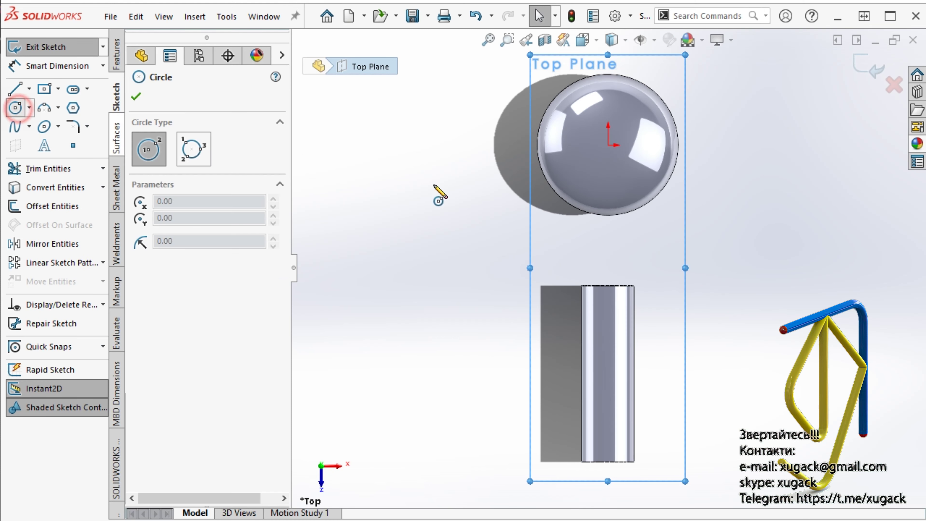
{"action": "left_click", "coordinate": [608, 223]}
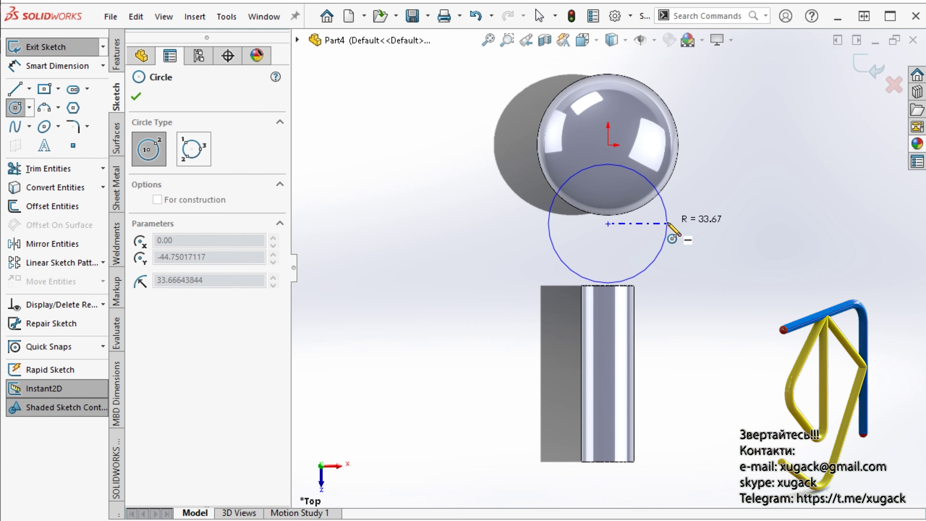
{"action": "left_click", "coordinate": [667, 223]}
{"action": "key", "text": "Escape"}
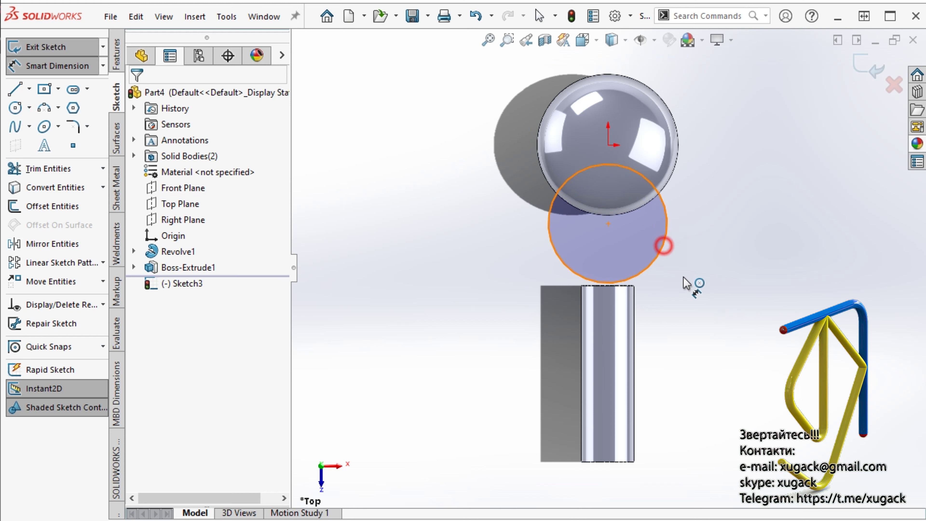
{"action": "left_click", "coordinate": [701, 291]}
{"action": "key", "text": "Return"}
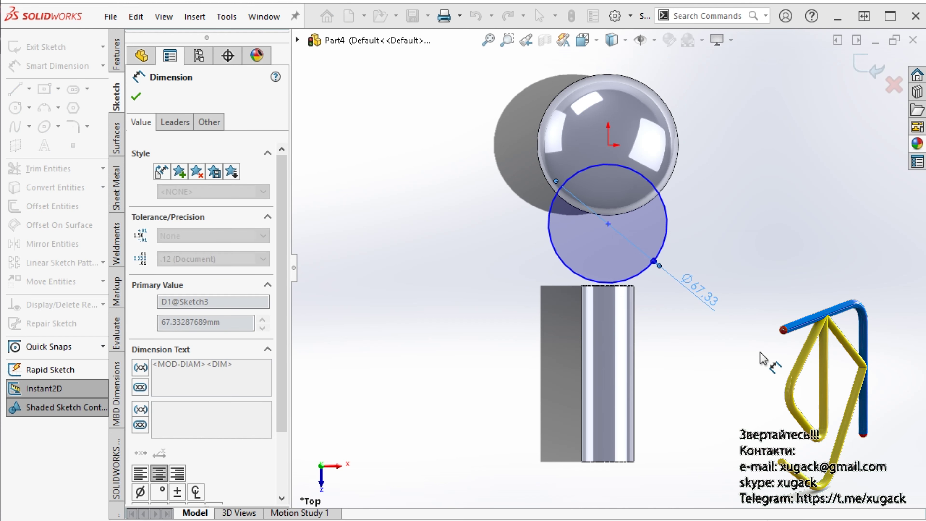
Draw a horizontal line across the circle and trim away its lower half
{"action": "left_click", "coordinate": [14, 88]}
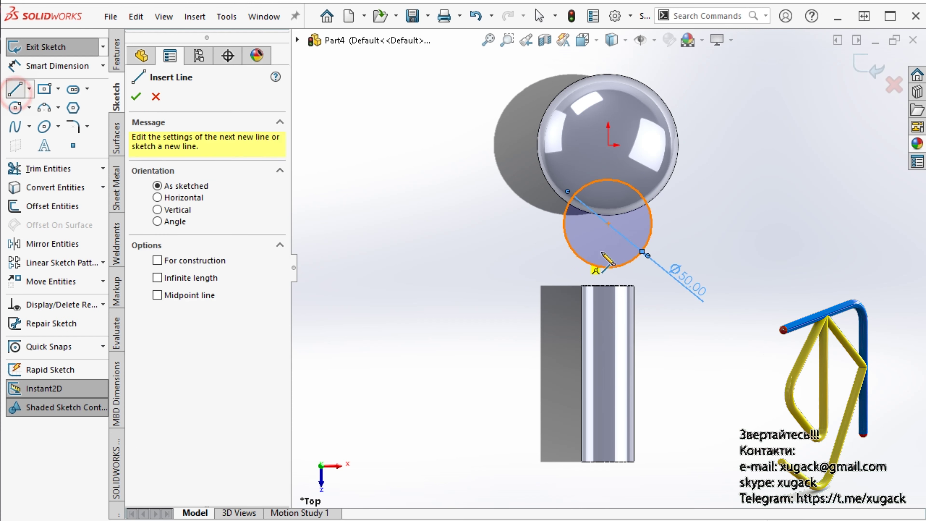
{"action": "scroll", "coordinate": [686, 250], "scroll_direction": "down", "scroll_amount": 3}
{"action": "left_click", "coordinate": [509, 213]}
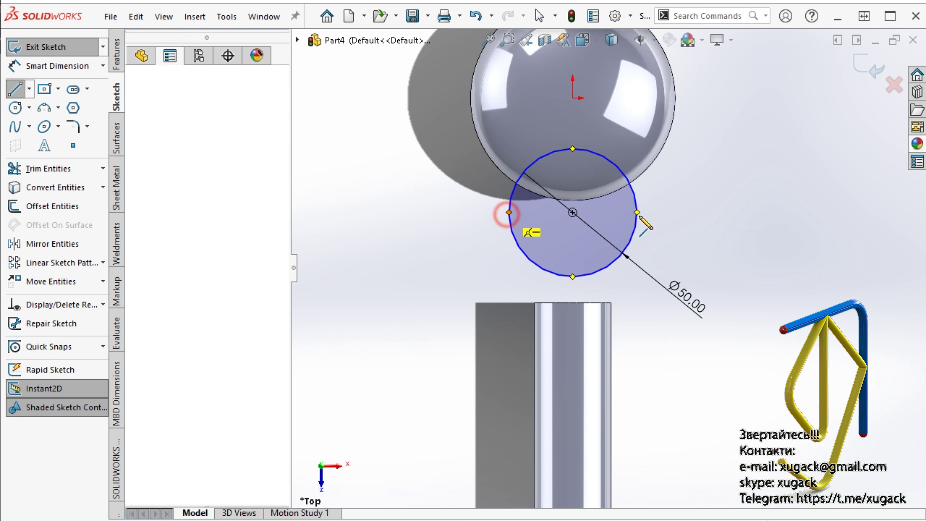
{"action": "left_click", "coordinate": [637, 212]}
{"action": "left_click", "coordinate": [35, 168]}
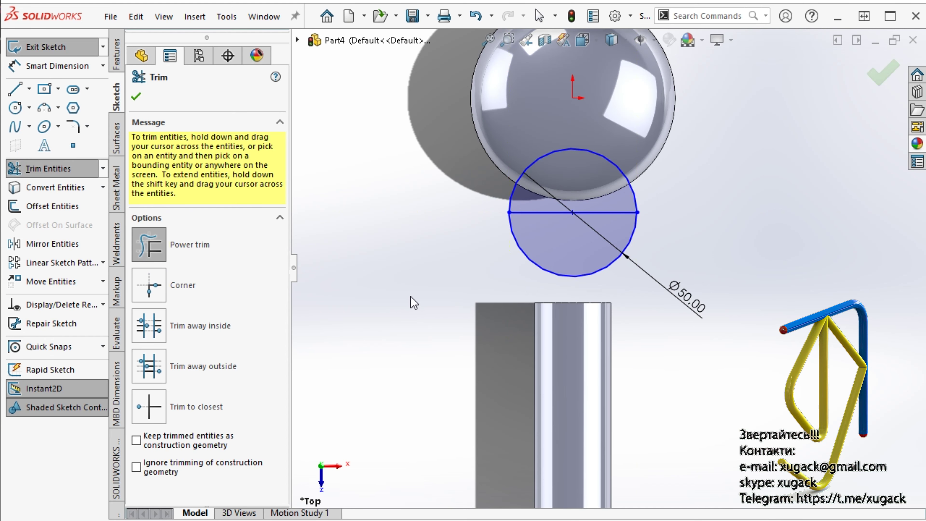
{"action": "left_click_drag", "start_coordinate": [436, 283], "coordinate": [546, 258]}
{"action": "key", "text": "Escape"}
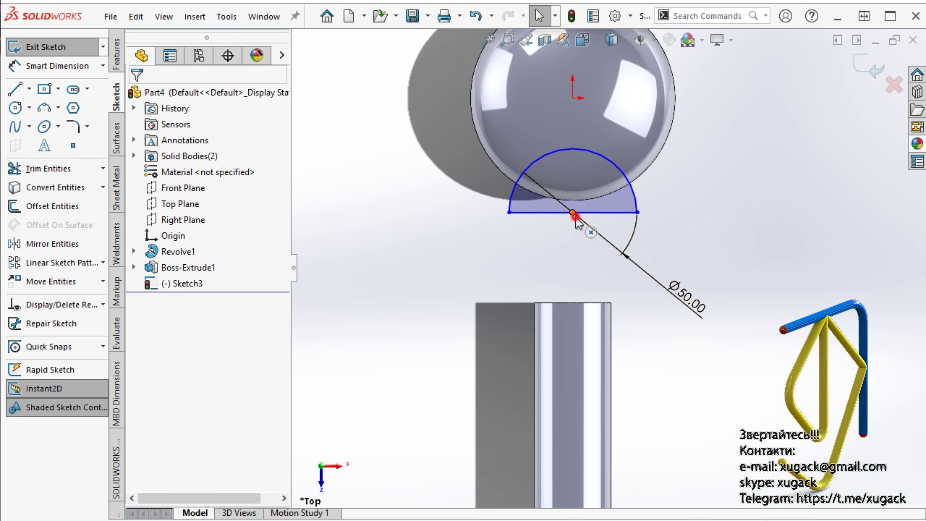
Align the line's midpoint vertically with the origin and dimension it 40 mm away
{"action": "left_click", "coordinate": [573, 213]}
{"action": "left_click", "coordinate": [573, 98], "text": "ctrl"}
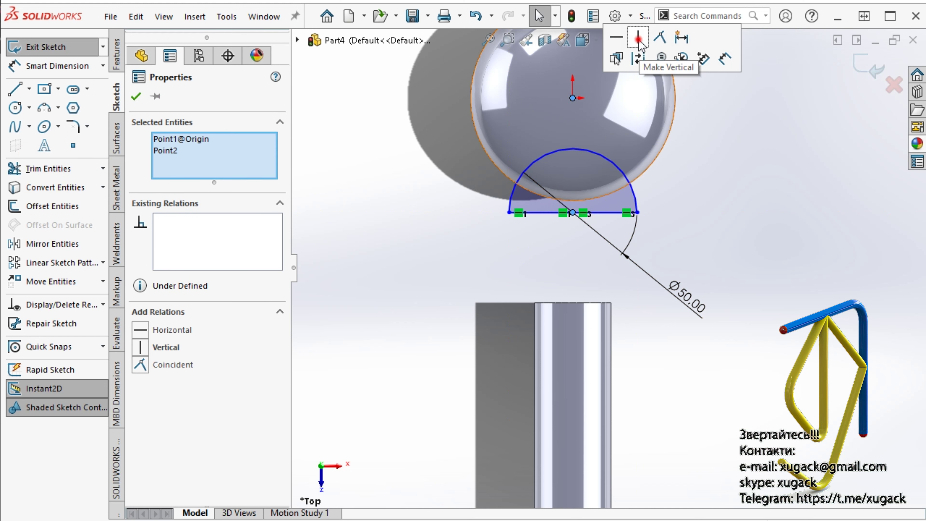
{"action": "left_click", "coordinate": [632, 32]}
{"action": "left_click", "coordinate": [769, 196]}
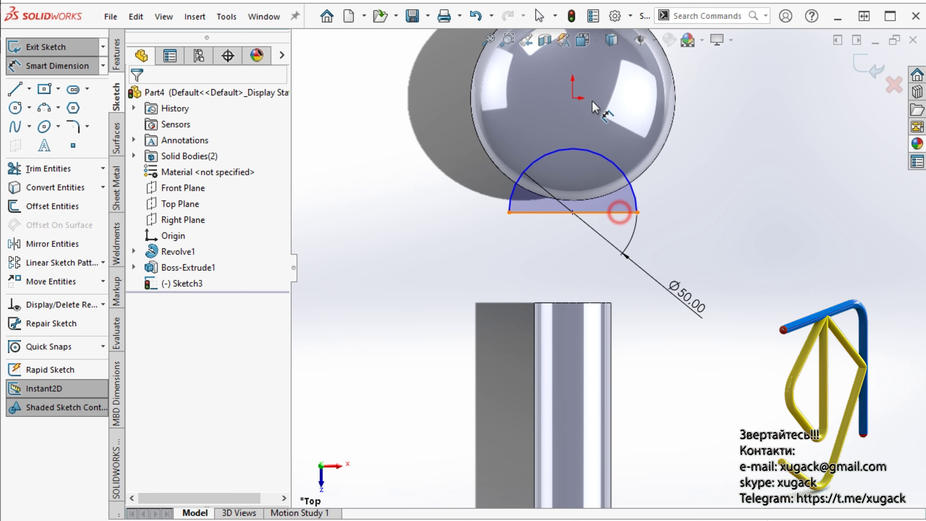
{"action": "left_click", "coordinate": [572, 97]}
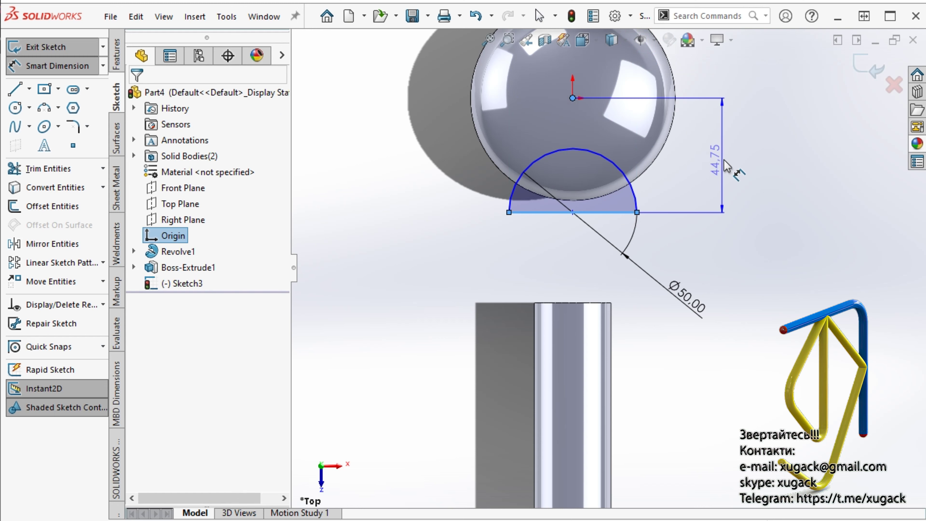
{"action": "left_click", "coordinate": [727, 166]}
{"action": "key", "text": "Return"}
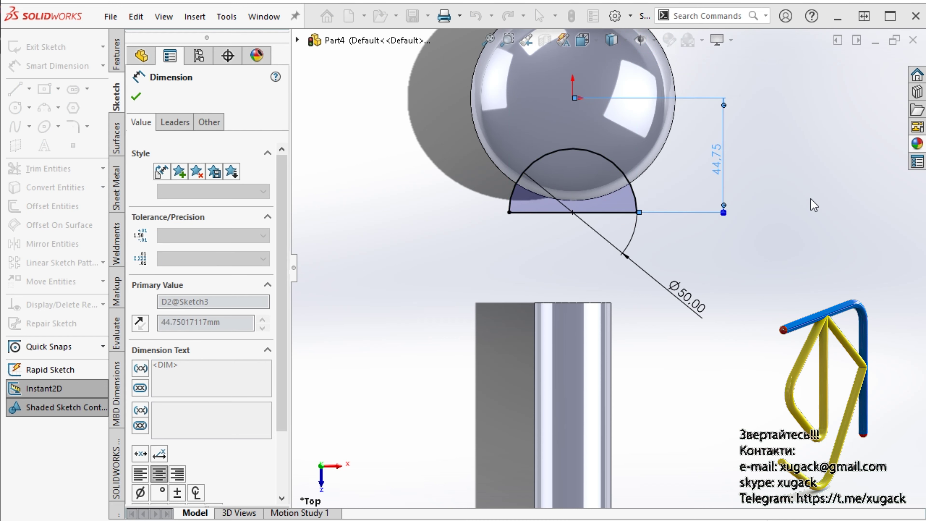
Revolve-cut the half-circle about the straight line to notch the node
{"action": "left_click", "coordinate": [116, 58]}
{"action": "left_click", "coordinate": [50, 183]}
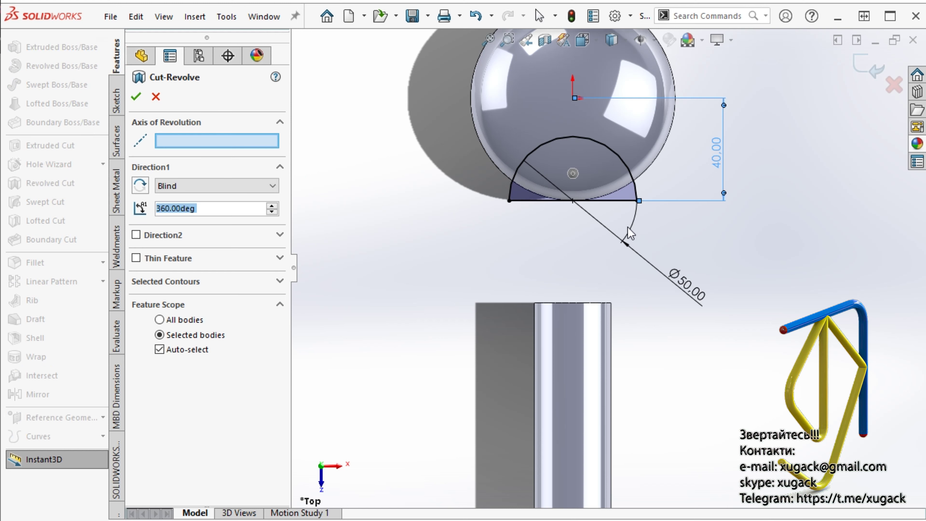
{"action": "left_click", "coordinate": [617, 201]}
{"action": "key", "text": "Return"}
{"action": "mouse_move", "coordinate": [616, 202]}
{"action": "middle_mouse_down"}
{"action": "mouse_move", "coordinate": [577, 120]}
{"action": "mouse_move", "coordinate": [734, 87]}
{"action": "mouse_move", "coordinate": [620, 109]}
{"action": "middle_mouse_up"}
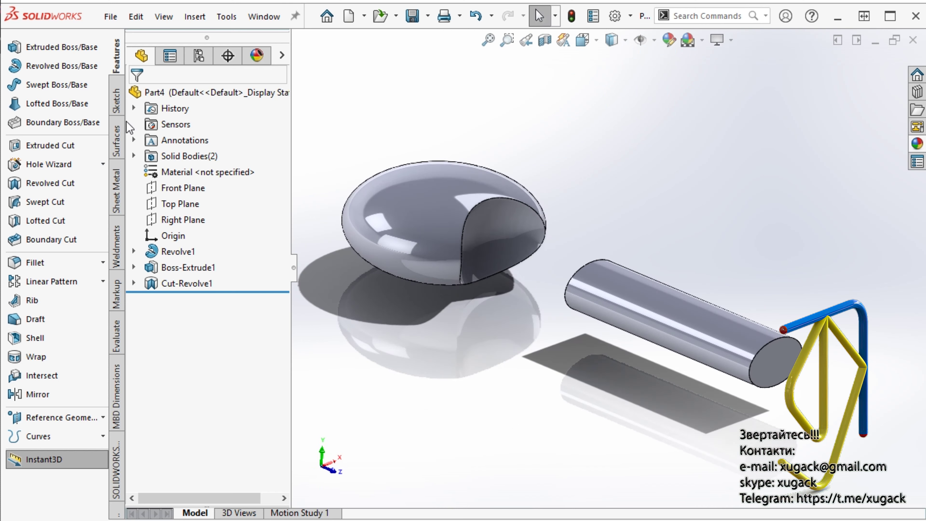
Start a loft from the bulge's cut face to the rod's end face
{"action": "left_click", "coordinate": [60, 103]}
{"action": "left_click", "coordinate": [475, 261]}
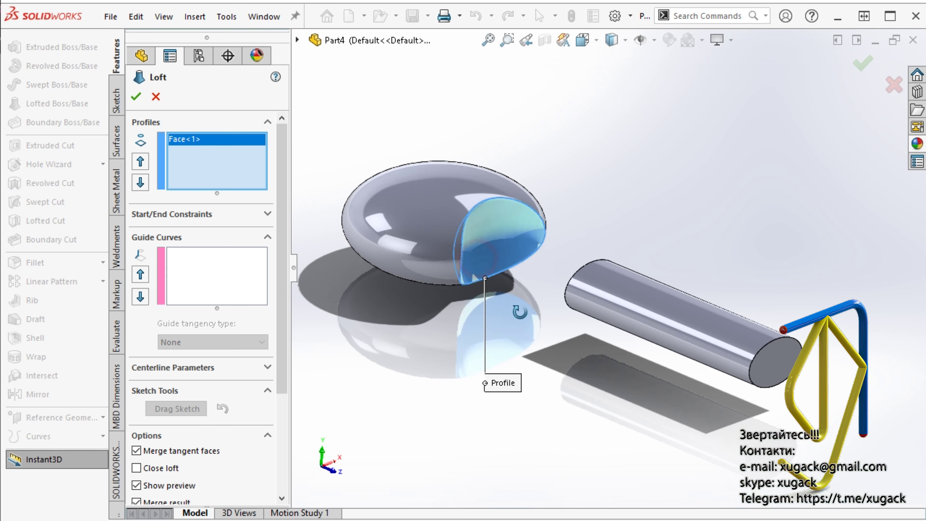
{"action": "mouse_move", "coordinate": [519, 311]}
{"action": "middle_mouse_down"}
{"action": "mouse_move", "coordinate": [601, 313]}
{"action": "mouse_move", "coordinate": [429, 342]}
{"action": "mouse_move", "coordinate": [441, 434]}
{"action": "mouse_move", "coordinate": [447, 386]}
{"action": "middle_mouse_up"}
{"action": "left_click", "coordinate": [596, 309]}
Switch to the Top view and align the loft connectors between the two profiles
{"action": "left_click", "coordinate": [582, 40]}
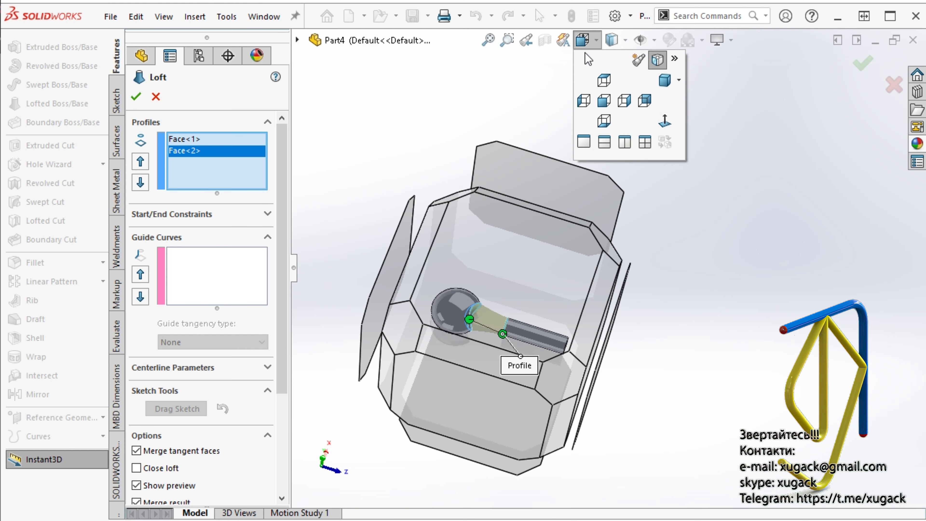
{"action": "left_click", "coordinate": [599, 83]}
{"action": "scroll", "coordinate": [638, 178], "scroll_direction": "down", "scroll_amount": 3}
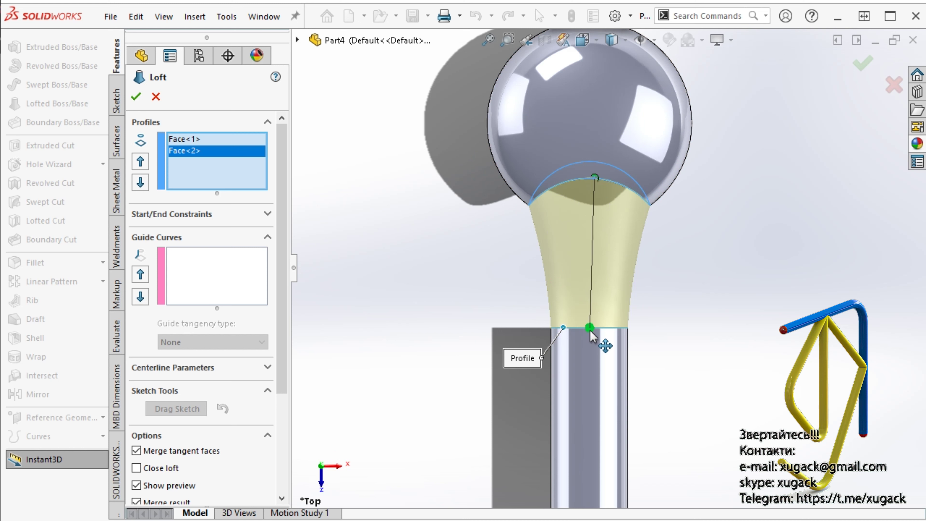
{"action": "left_click", "coordinate": [589, 328]}
{"action": "left_click_drag", "start_coordinate": [514, 259], "coordinate": [651, 197]}
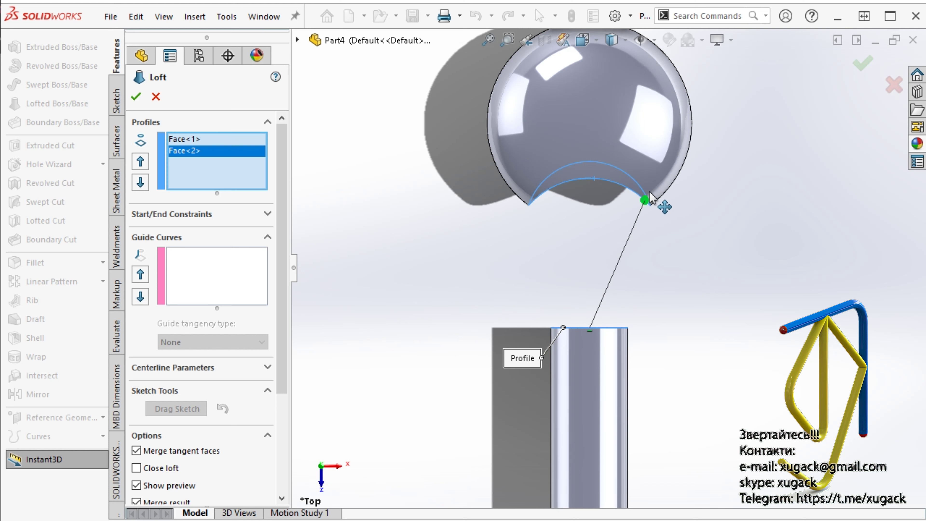
{"action": "left_click_drag", "start_coordinate": [591, 186], "coordinate": [590, 180]}
{"action": "middle_click_drag", "start_coordinate": [591, 179], "coordinate": [379, 233]}
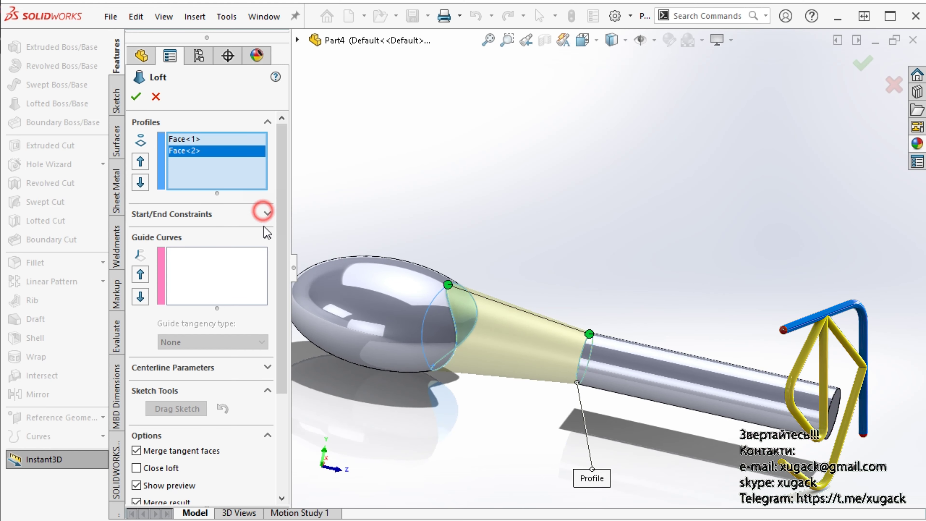
Set the loft start constraint to Curvature To Face with tangent length 0.5
{"action": "left_click", "coordinate": [263, 213]}
{"action": "left_click", "coordinate": [252, 245]}
{"action": "left_click", "coordinate": [251, 288]}
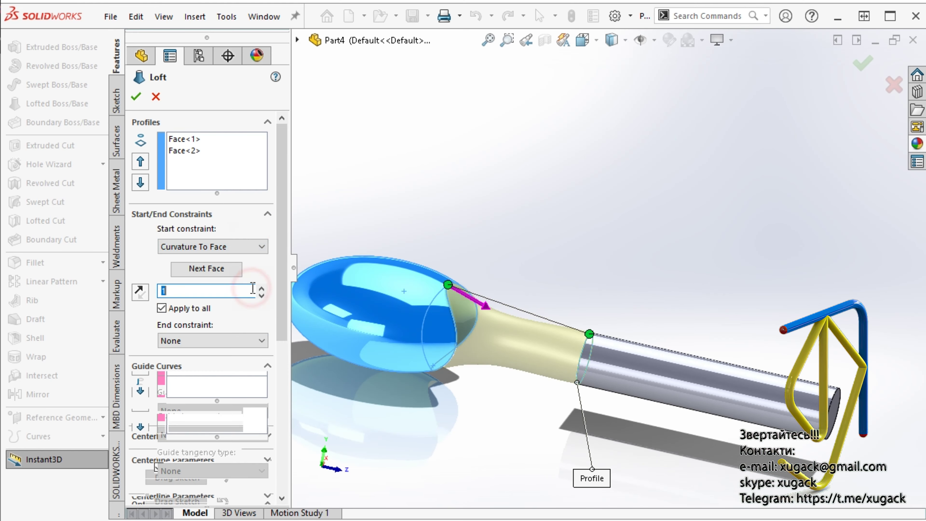
{"action": "mouse_move", "coordinate": [496, 264]}
{"action": "middle_mouse_down"}
{"action": "mouse_move", "coordinate": [546, 239]}
{"action": "mouse_move", "coordinate": [397, 287]}
{"action": "middle_mouse_up"}
Set the loft end constraint to Curvature To Face with length 1 and accept the loft
{"action": "left_click", "coordinate": [264, 342]}
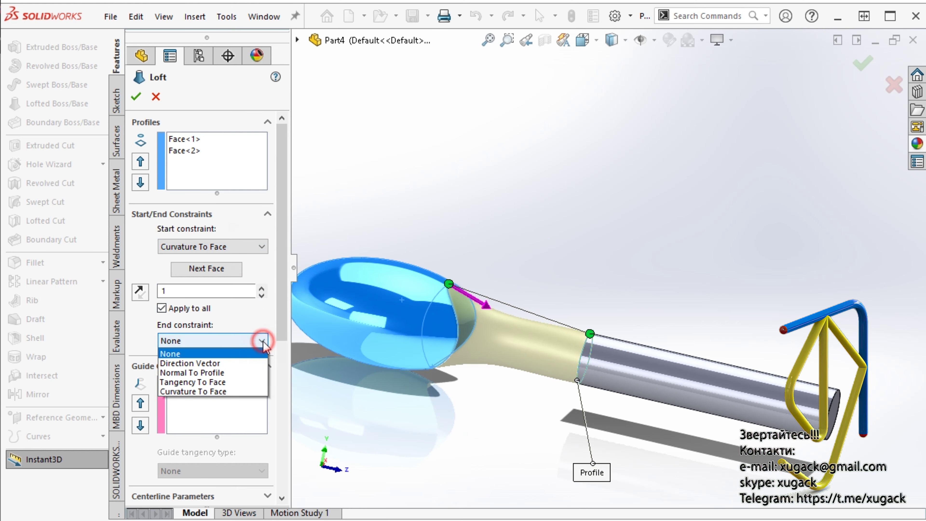
{"action": "left_click", "coordinate": [255, 392]}
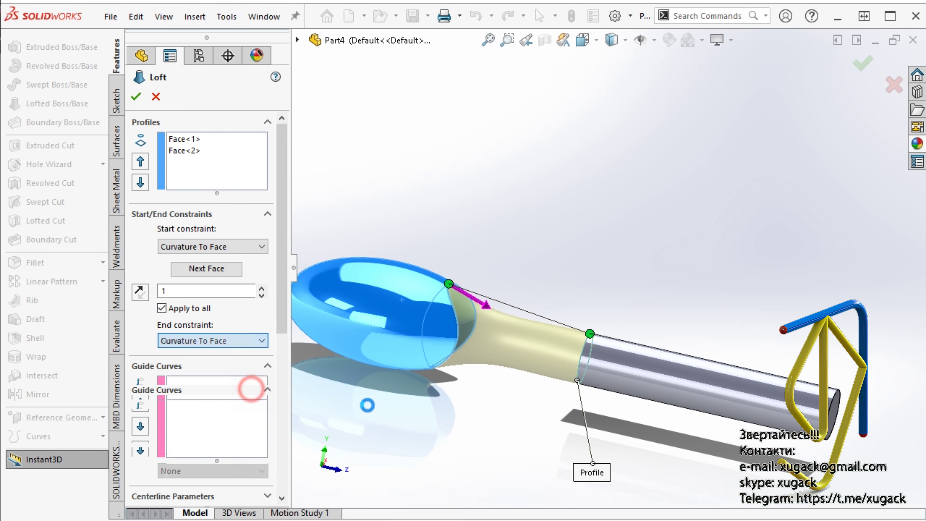
{"action": "mouse_move", "coordinate": [658, 169]}
{"action": "middle_mouse_down"}
{"action": "mouse_move", "coordinate": [649, 256]}
{"action": "mouse_move", "coordinate": [616, 354]}
{"action": "mouse_move", "coordinate": [616, 296]}
{"action": "mouse_move", "coordinate": [578, 292]}
{"action": "middle_mouse_up"}
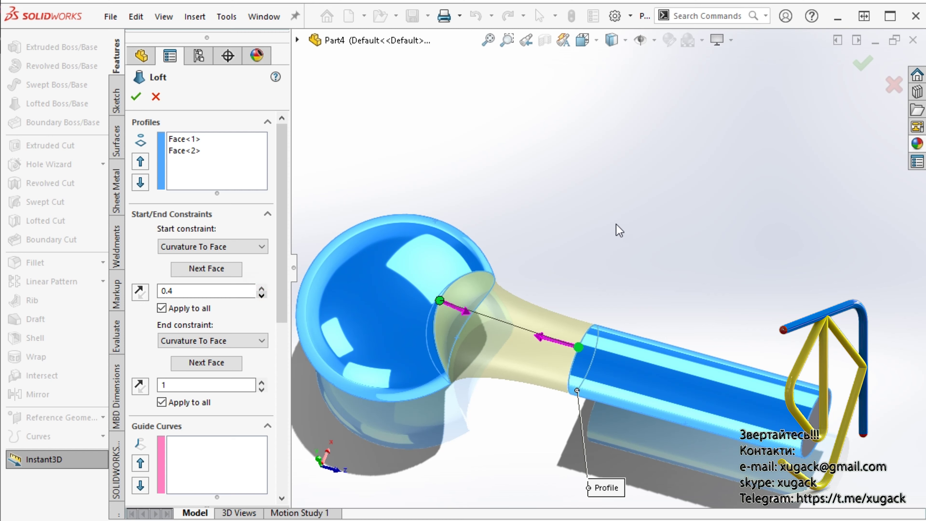
{"action": "mouse_move", "coordinate": [619, 230]}
{"action": "middle_mouse_down"}
{"action": "mouse_move", "coordinate": [599, 325]}
{"action": "mouse_move", "coordinate": [606, 277]}
{"action": "mouse_move", "coordinate": [598, 292]}
{"action": "mouse_move", "coordinate": [558, 297]}
{"action": "middle_mouse_up"}
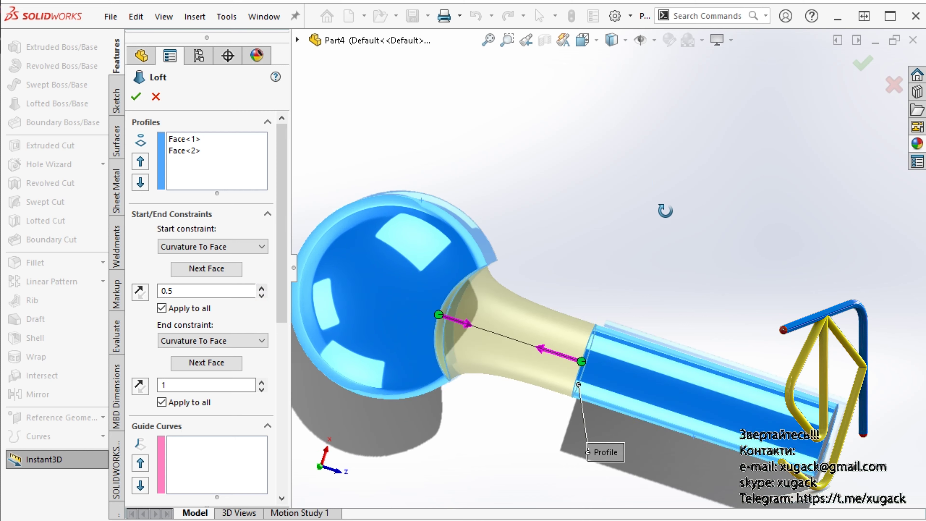
{"action": "middle_click_drag", "start_coordinate": [665, 209], "coordinate": [683, 205]}
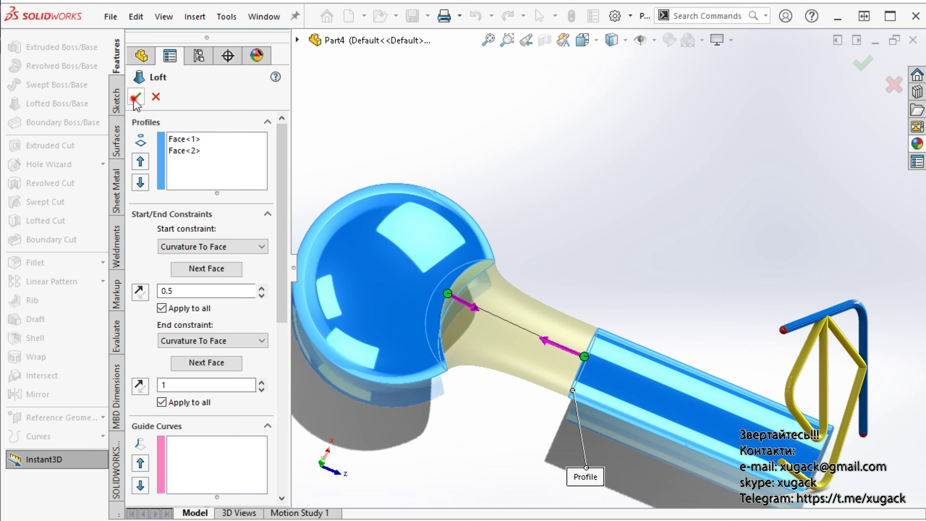
{"action": "left_click", "coordinate": [136, 98]}
{"action": "scroll", "coordinate": [764, 269], "scroll_direction": "up", "scroll_amount": 5}
{"action": "mouse_move", "coordinate": [641, 196]}
{"action": "middle_mouse_down"}
{"action": "mouse_move", "coordinate": [679, 19]}
{"action": "mouse_move", "coordinate": [620, 118]}
{"action": "mouse_move", "coordinate": [641, 289]}
{"action": "mouse_move", "coordinate": [622, 174]}
{"action": "mouse_move", "coordinate": [569, 391]}
{"action": "mouse_move", "coordinate": [583, 341]}
{"action": "mouse_move", "coordinate": [534, 197]}
{"action": "mouse_move", "coordinate": [521, 242]}
{"action": "mouse_move", "coordinate": [408, 273]}
{"action": "middle_mouse_up"}
{"action": "scroll", "coordinate": [622, 174], "scroll_direction": "down", "scroll_amount": 3}
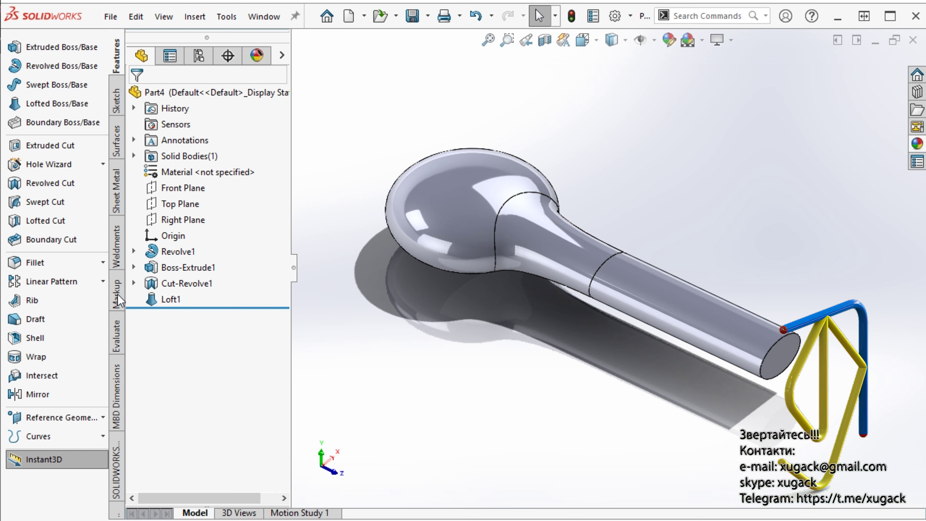
Start a circular pattern centred on the vertical Axis1
{"action": "left_click", "coordinate": [104, 286]}
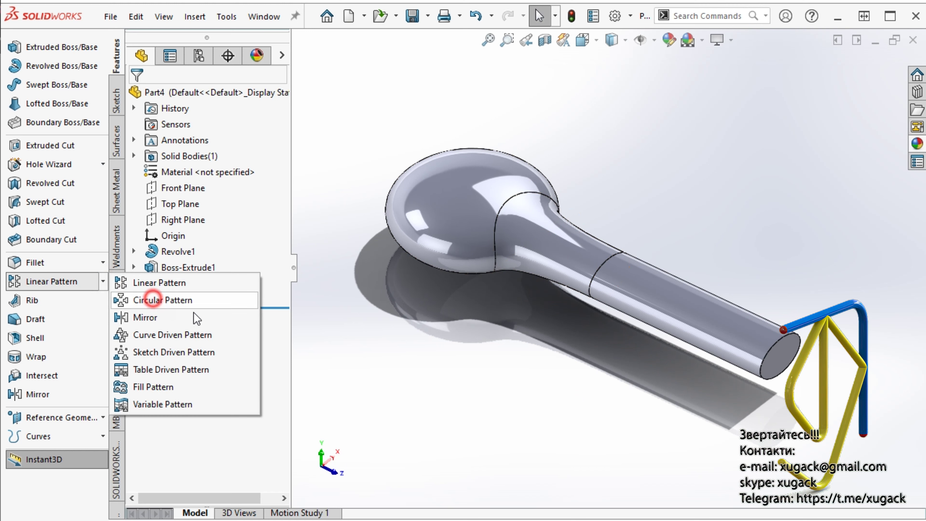
{"action": "left_click", "coordinate": [163, 299]}
{"action": "key", "text": "f"}
{"action": "left_click", "coordinate": [652, 44]}
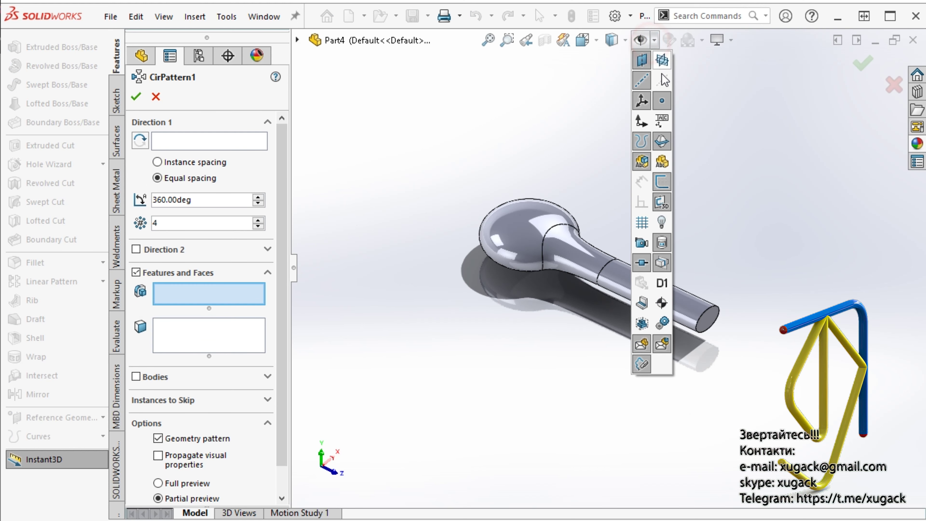
{"action": "left_click", "coordinate": [766, 203]}
{"action": "left_click", "coordinate": [237, 143]}
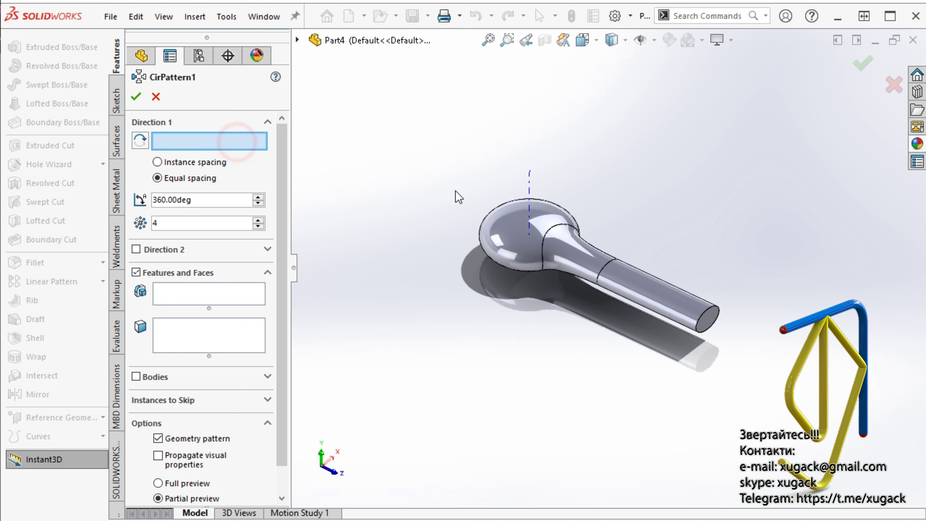
{"action": "left_click", "coordinate": [530, 184]}
Pattern the Loft1 body with 4 instances over 360° and accept
{"action": "left_click", "coordinate": [138, 376]}
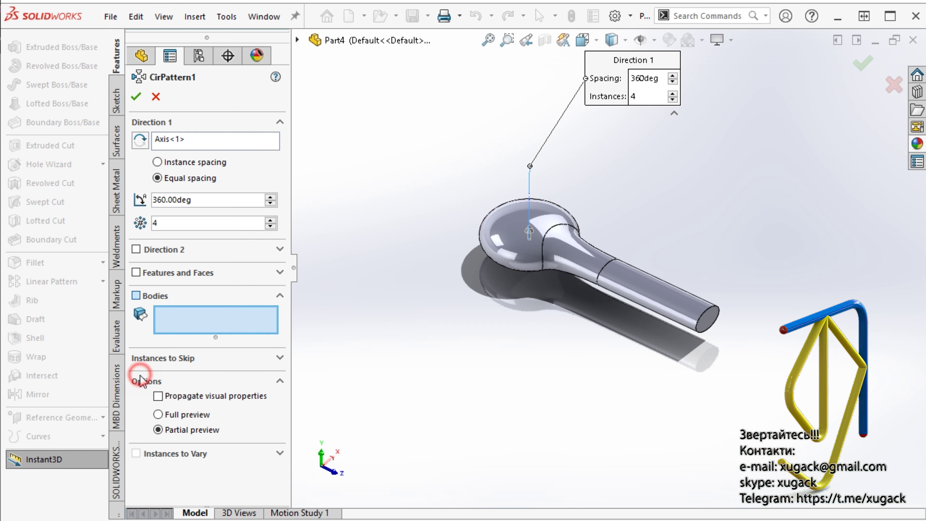
{"action": "left_click", "coordinate": [667, 306]}
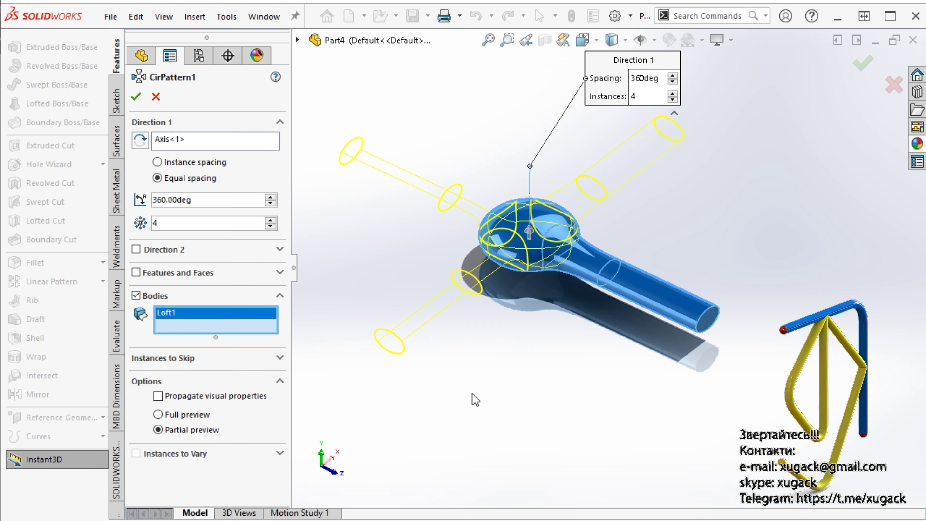
{"action": "left_click", "coordinate": [136, 96]}
{"action": "left_click", "coordinate": [611, 389]}
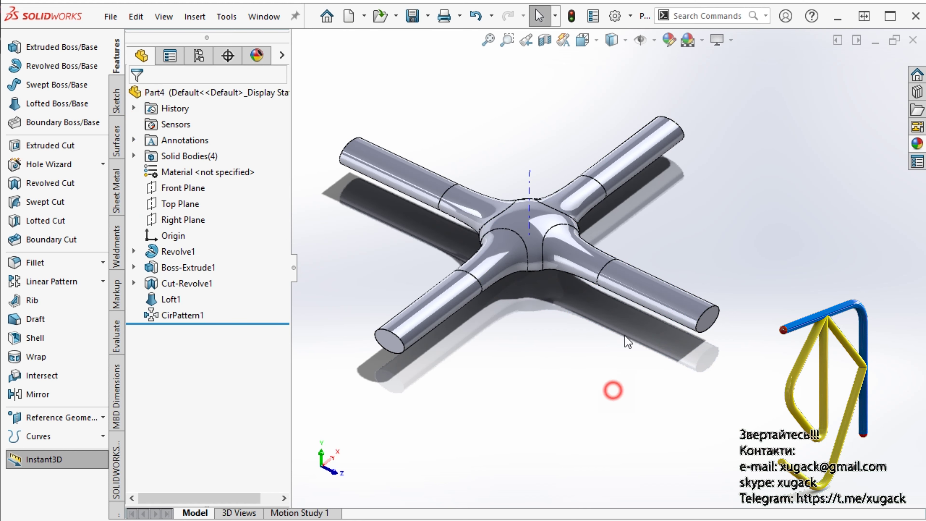
Hide the temporary axis and orbit to view the four-armed cross
{"action": "left_click", "coordinate": [655, 43]}
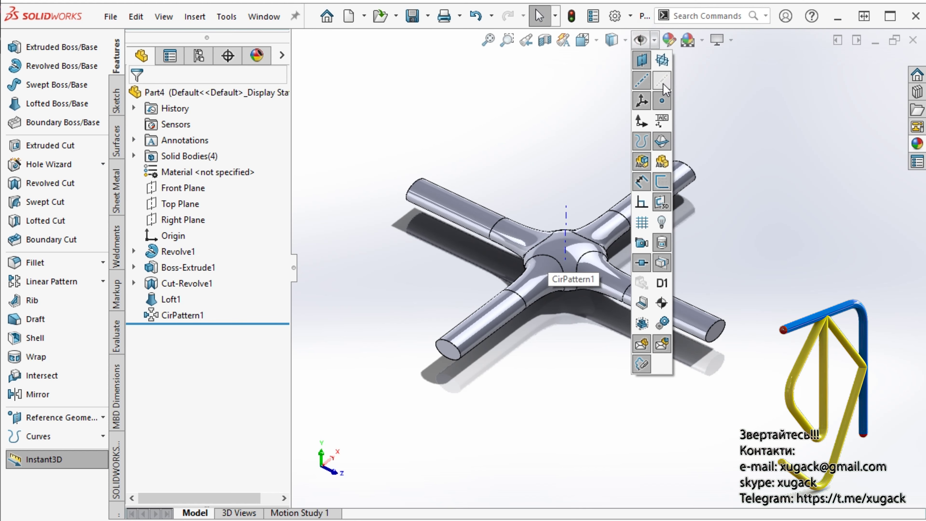
{"action": "left_click", "coordinate": [816, 244]}
{"action": "mouse_move", "coordinate": [674, 260]}
{"action": "middle_mouse_down"}
{"action": "mouse_move", "coordinate": [668, 381]}
{"action": "mouse_move", "coordinate": [683, 227]}
{"action": "middle_mouse_up"}
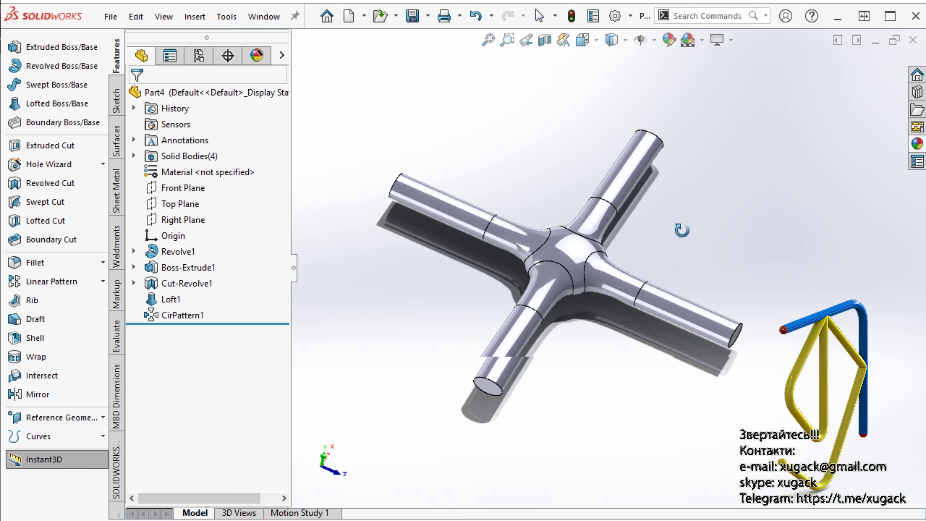
Combine the right arm and its opposite arm into Combine2
{"action": "left_click", "coordinate": [133, 156]}
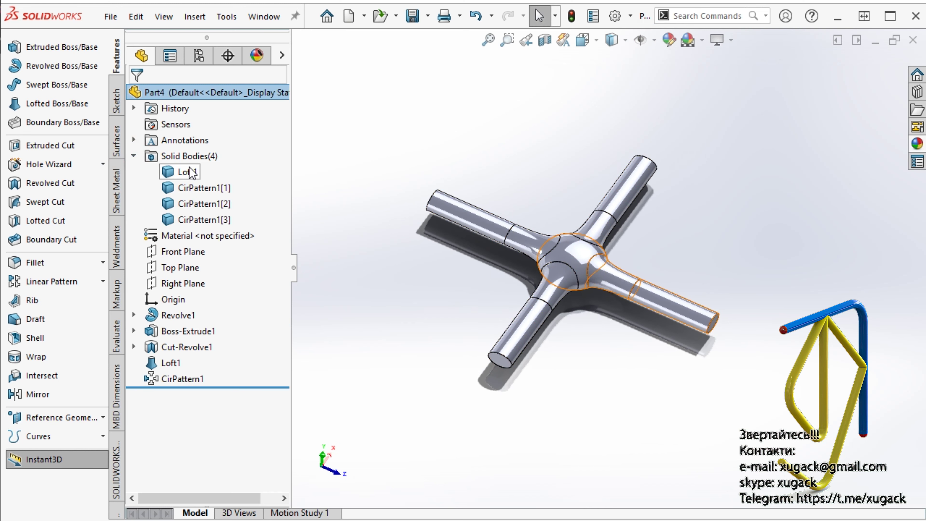
{"action": "left_click", "coordinate": [186, 171]}
{"action": "left_click", "coordinate": [198, 219], "text": "shift"}
{"action": "right_click", "coordinate": [198, 220]}
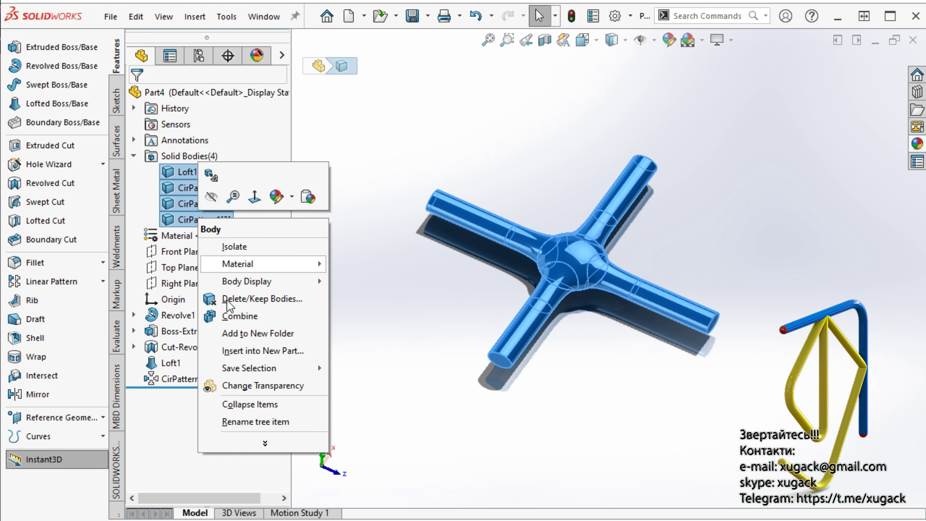
{"action": "left_click", "coordinate": [234, 313]}
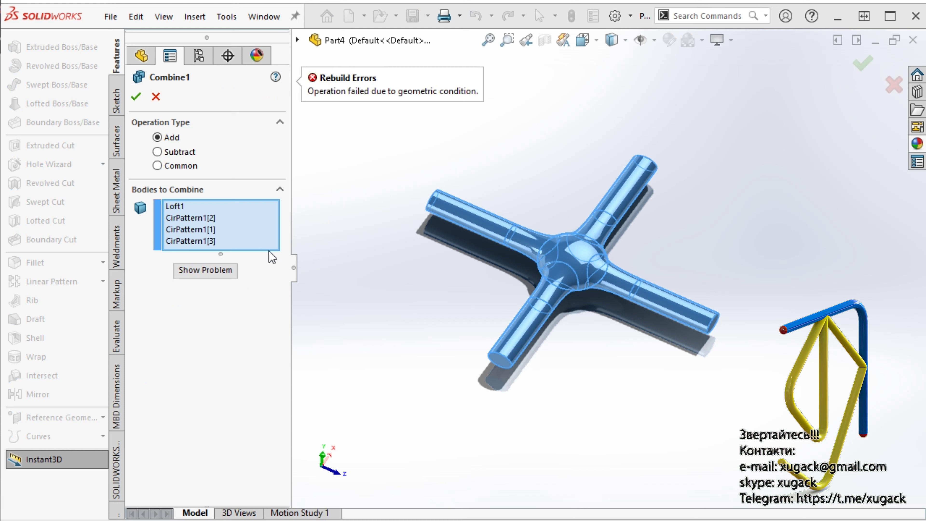
{"action": "right_click", "coordinate": [244, 228]}
{"action": "left_click", "coordinate": [288, 234]}
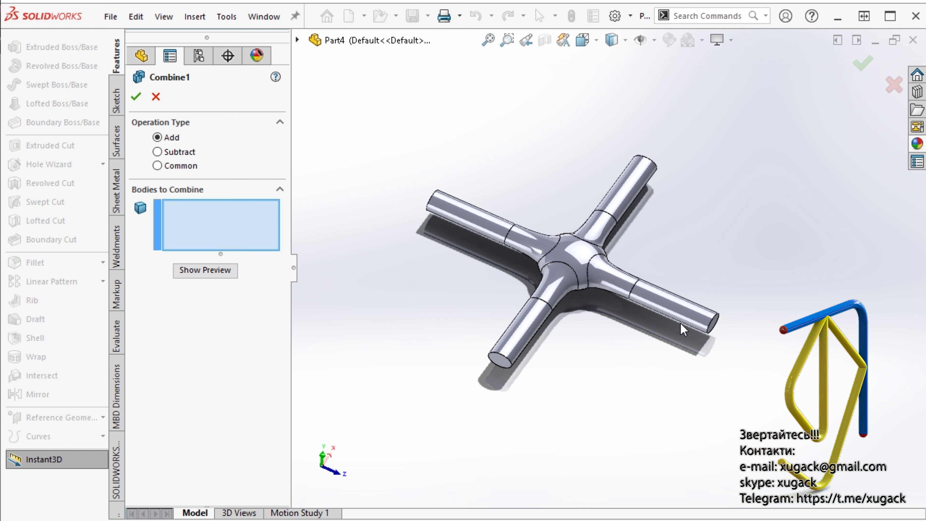
{"action": "left_click", "coordinate": [674, 309]}
{"action": "left_click", "coordinate": [543, 345]}
{"action": "right_click", "coordinate": [573, 368]}
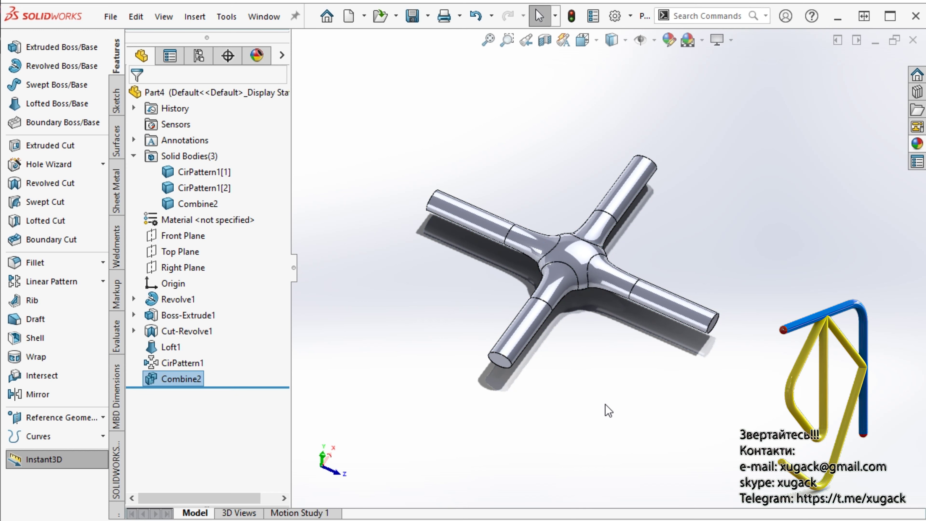
Combine the two remaining arm bodies into Combine3
{"action": "left_click", "coordinate": [219, 171]}
{"action": "left_click", "coordinate": [217, 188], "text": "ctrl"}
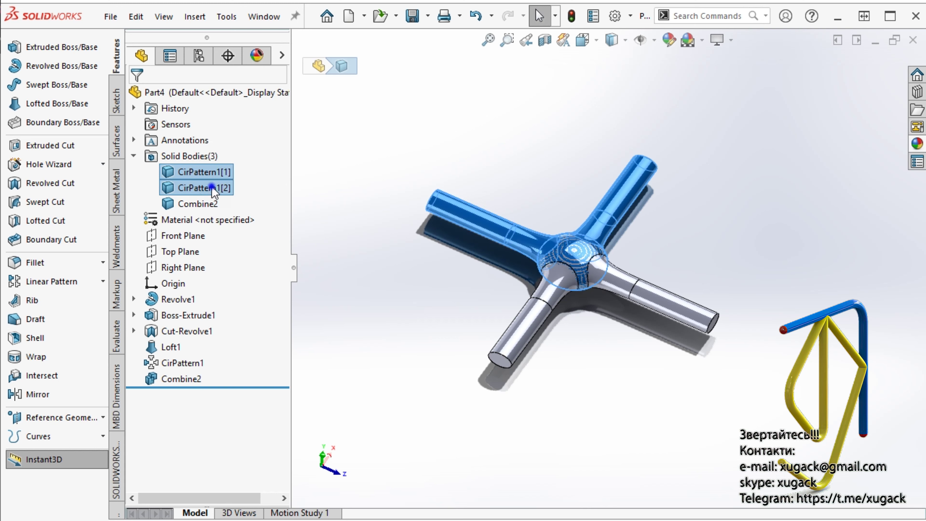
{"action": "right_click", "coordinate": [215, 187]}
{"action": "left_click", "coordinate": [254, 286]}
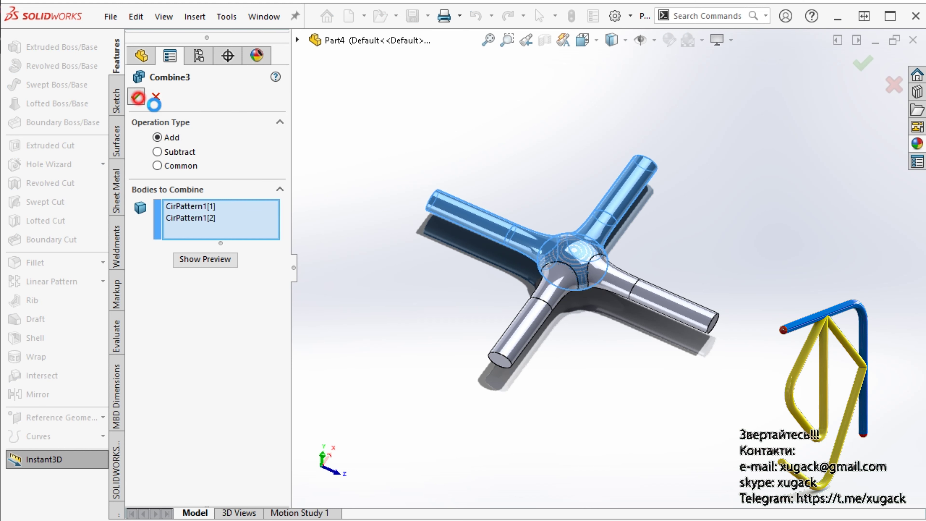
Merge both halves into Combine4 and show the model Shaded without edges
{"action": "left_click", "coordinate": [189, 172]}
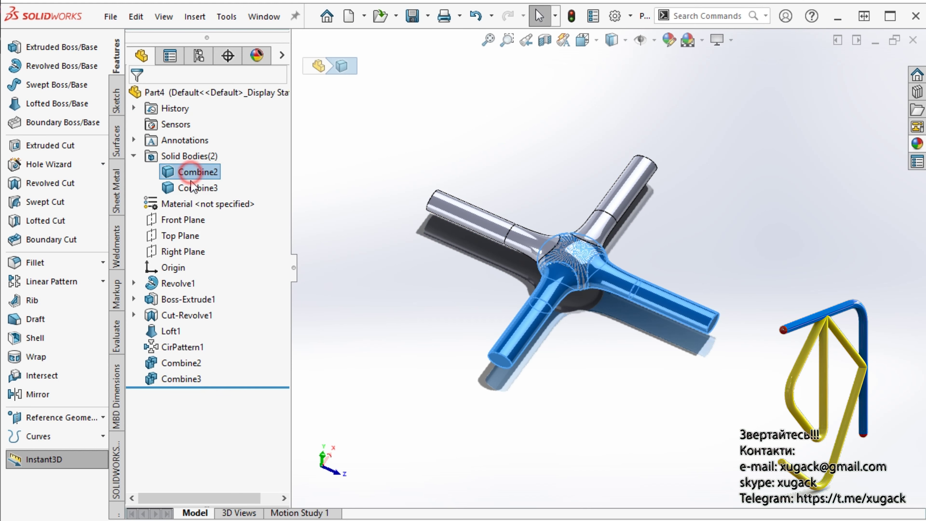
{"action": "left_click", "coordinate": [193, 188], "text": "ctrl"}
{"action": "right_click", "coordinate": [193, 188]}
{"action": "left_click", "coordinate": [210, 247]}
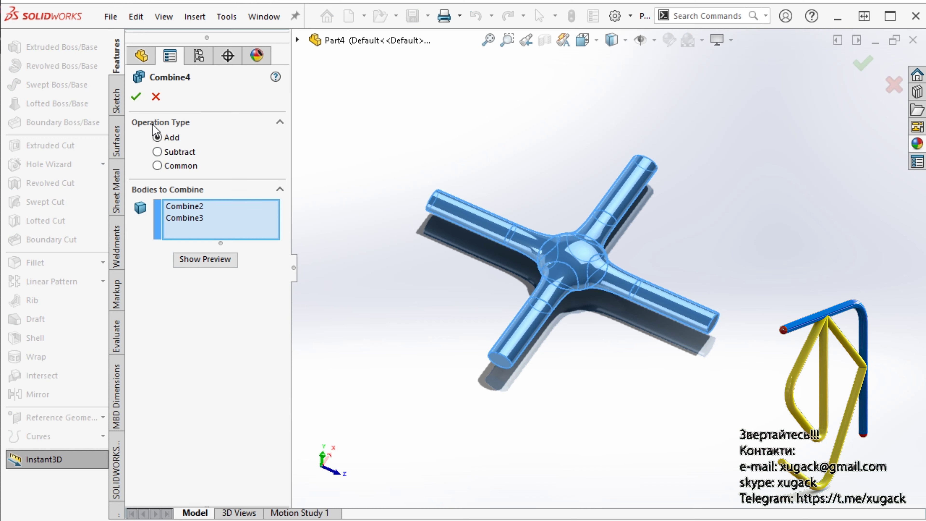
{"action": "left_click", "coordinate": [136, 97]}
{"action": "left_click", "coordinate": [415, 408]}
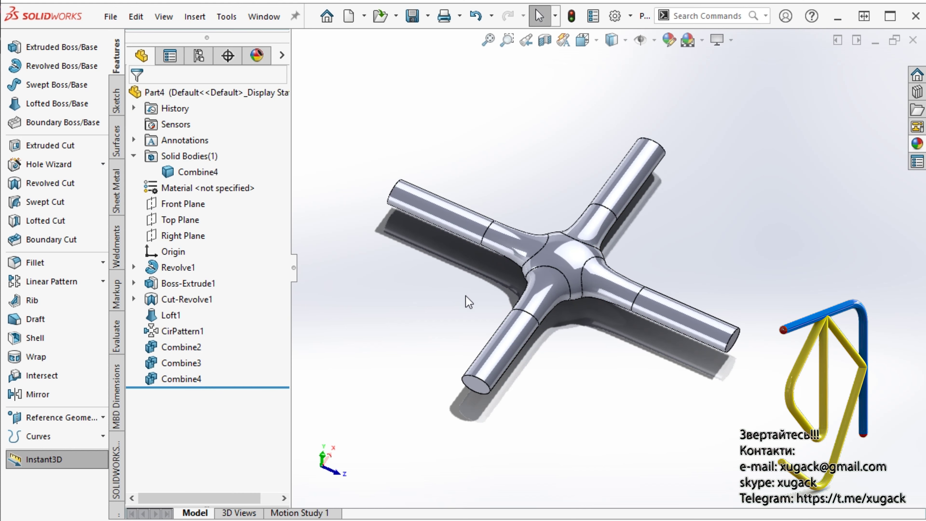
{"action": "left_click", "coordinate": [626, 41]}
{"action": "left_click", "coordinate": [611, 86]}
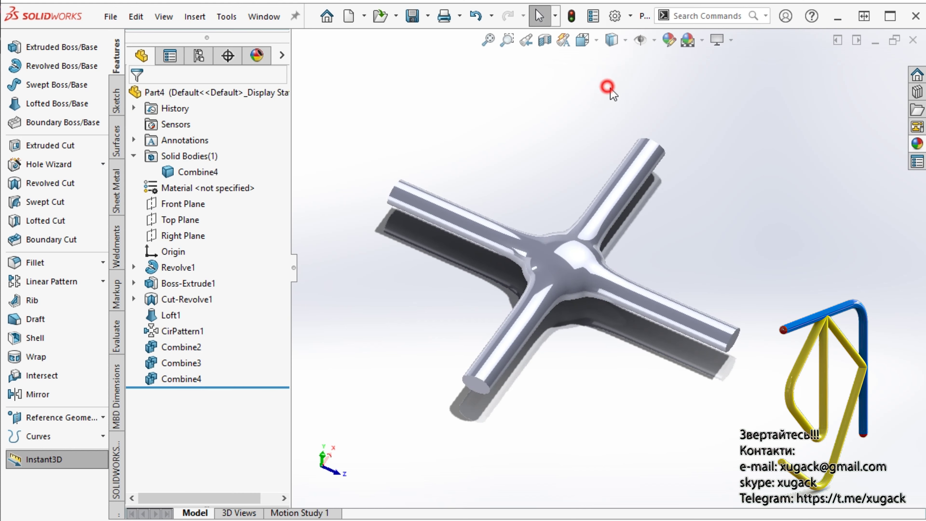
Turn on Zebra Stripes and orbit to inspect the central node's smoothness
{"action": "mouse_move", "coordinate": [810, 307]}
{"action": "middle_mouse_down"}
{"action": "mouse_move", "coordinate": [694, 346]}
{"action": "mouse_move", "coordinate": [438, 294]}
{"action": "middle_mouse_up"}
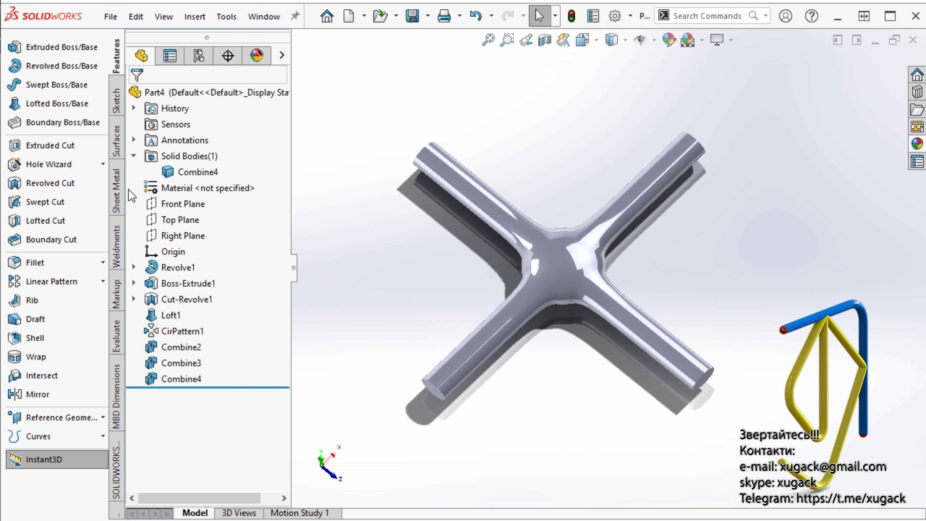
{"action": "left_click", "coordinate": [117, 336]}
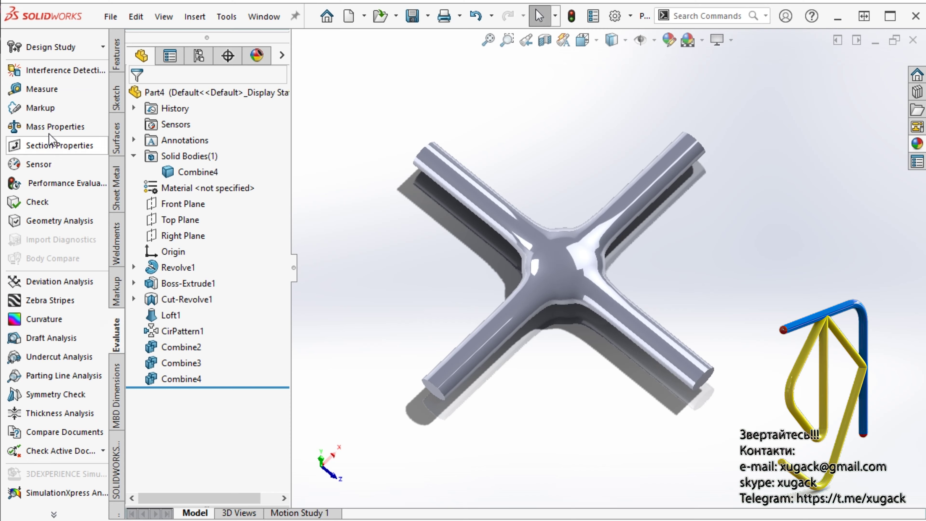
{"action": "left_click", "coordinate": [53, 300]}
{"action": "scroll", "coordinate": [568, 315], "scroll_direction": "down", "scroll_amount": 5}
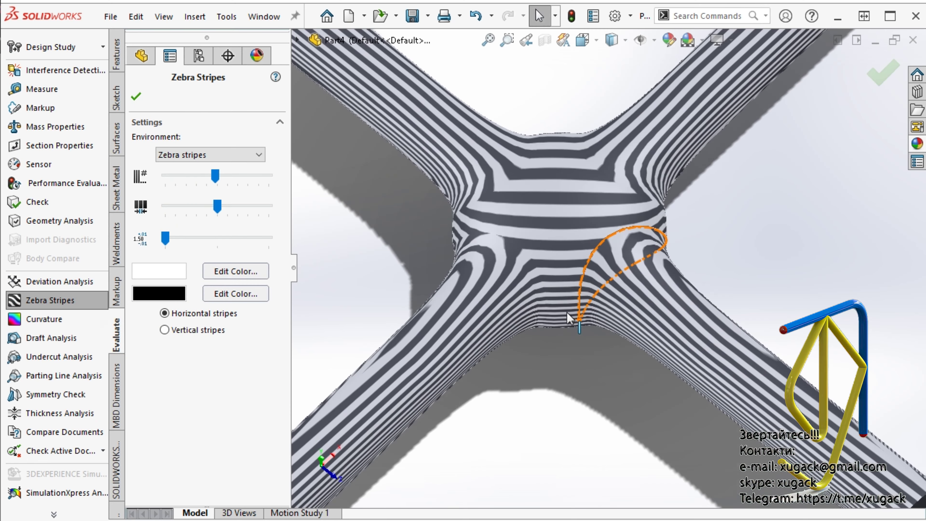
{"action": "key", "text": "Return"}
{"action": "scroll", "coordinate": [537, 389], "scroll_direction": "up", "scroll_amount": 3}
{"action": "scroll", "coordinate": [545, 464], "scroll_direction": "down", "scroll_amount": 2}
{"action": "mouse_move", "coordinate": [547, 460]}
{"action": "middle_mouse_down"}
{"action": "mouse_move", "coordinate": [570, 434]}
{"action": "mouse_move", "coordinate": [564, 341]}
{"action": "mouse_move", "coordinate": [527, 353]}
{"action": "mouse_move", "coordinate": [533, 380]}
{"action": "mouse_move", "coordinate": [614, 416]}
{"action": "mouse_move", "coordinate": [569, 496]}
{"action": "mouse_move", "coordinate": [562, 469]}
{"action": "mouse_move", "coordinate": [542, 475]}
{"action": "mouse_move", "coordinate": [563, 468]}
{"action": "mouse_move", "coordinate": [579, 424]}
{"action": "mouse_move", "coordinate": [594, 414]}
{"action": "mouse_move", "coordinate": [581, 426]}
{"action": "mouse_move", "coordinate": [547, 335]}
{"action": "mouse_move", "coordinate": [485, 405]}
{"action": "mouse_move", "coordinate": [488, 429]}
{"action": "middle_mouse_up"}
Switch off Zebra Stripes, check Curvature briefly, then view the whole plain cross
{"action": "left_click", "coordinate": [51, 300]}
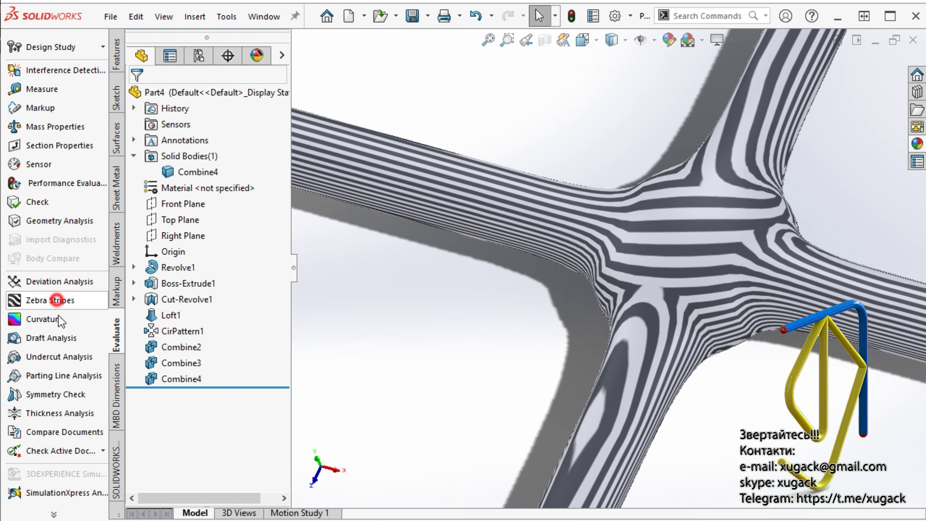
{"action": "left_click", "coordinate": [59, 320]}
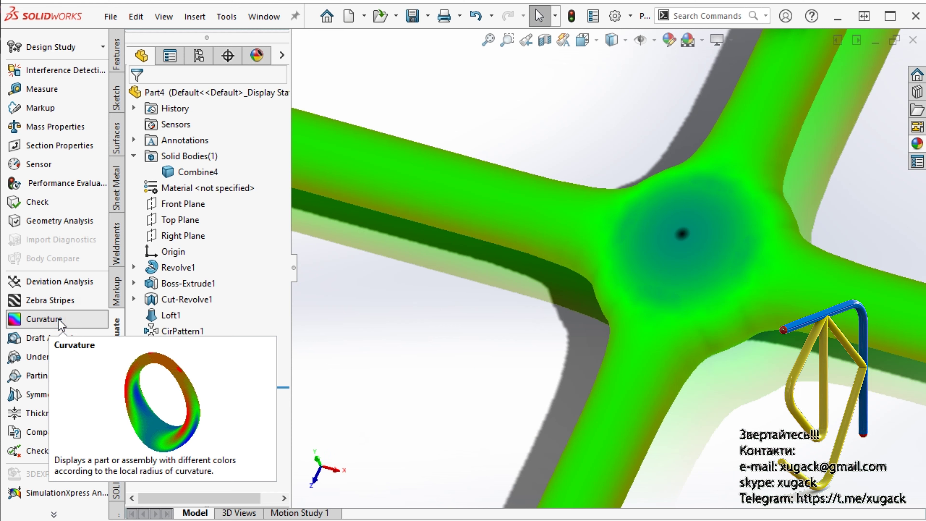
{"action": "left_click", "coordinate": [59, 321]}
{"action": "scroll", "coordinate": [412, 350], "scroll_direction": "up", "scroll_amount": 5}
{"action": "mouse_move", "coordinate": [420, 310]}
{"action": "middle_mouse_down"}
{"action": "mouse_move", "coordinate": [522, 311]}
{"action": "mouse_move", "coordinate": [514, 314]}
{"action": "middle_mouse_up"}
{"action": "scroll", "coordinate": [636, 275], "scroll_direction": "up", "scroll_amount": 2}
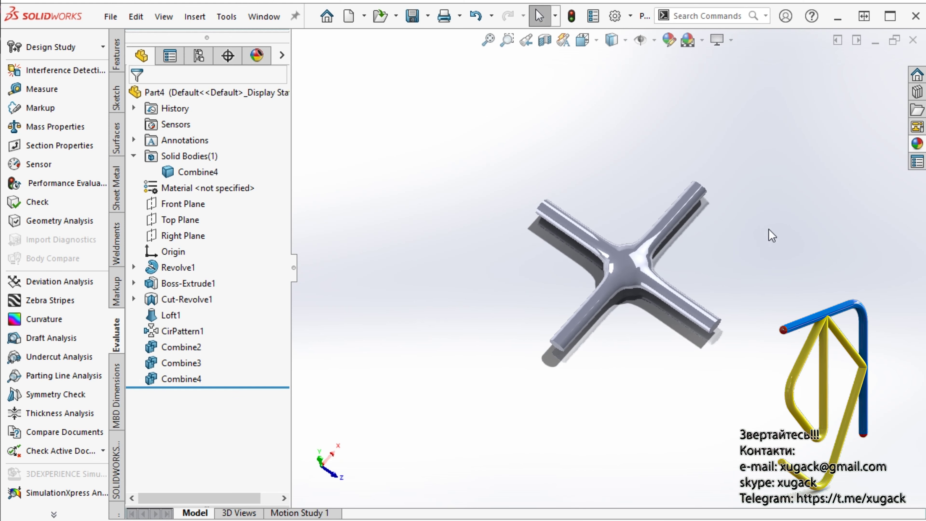
Linear-pattern body Combine4 along Right Plane and Front Plane directions
{"action": "left_click", "coordinate": [116, 59]}
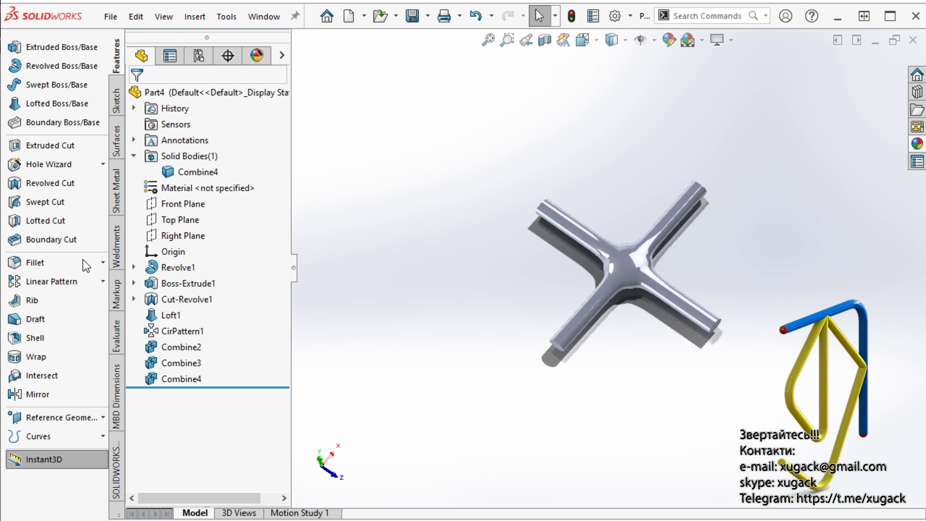
{"action": "left_click", "coordinate": [85, 285]}
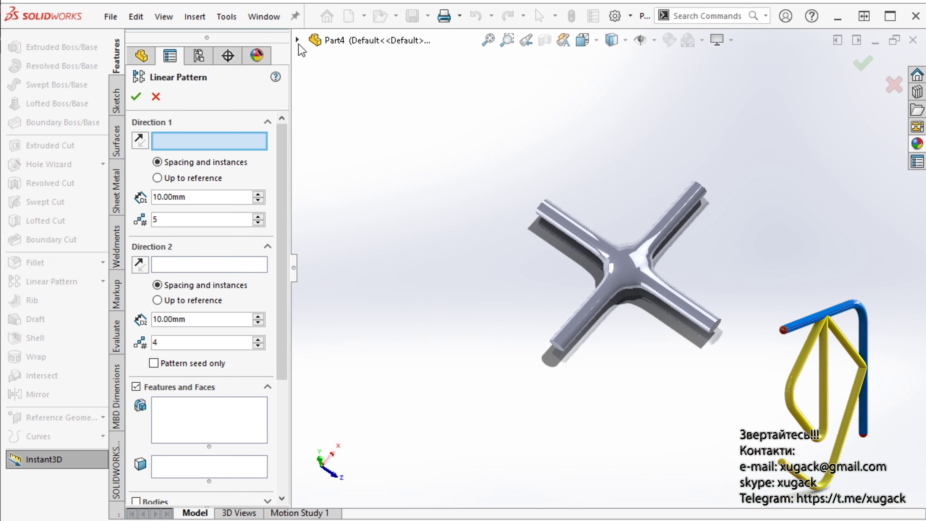
{"action": "left_click", "coordinate": [297, 39]}
{"action": "left_click", "coordinate": [363, 184]}
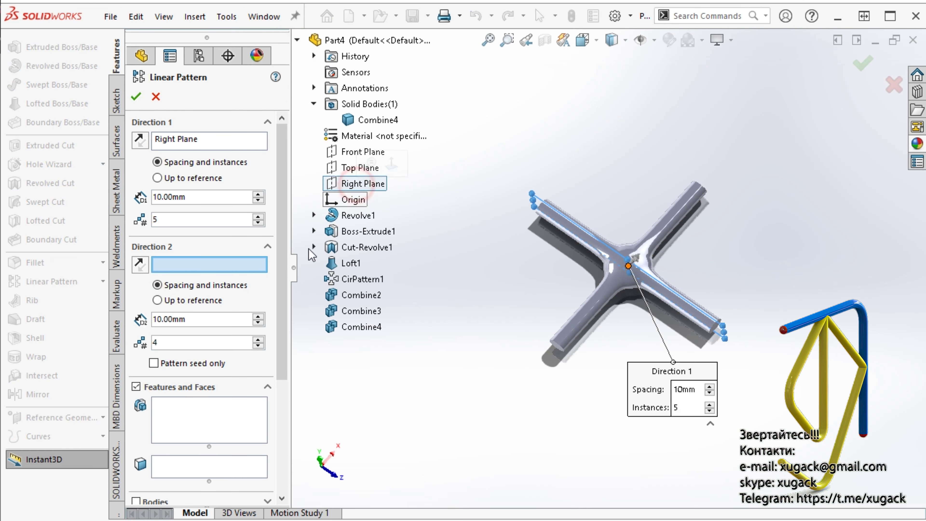
{"action": "left_click", "coordinate": [369, 156]}
{"action": "scroll", "coordinate": [168, 464], "scroll_direction": "down", "scroll_amount": 5}
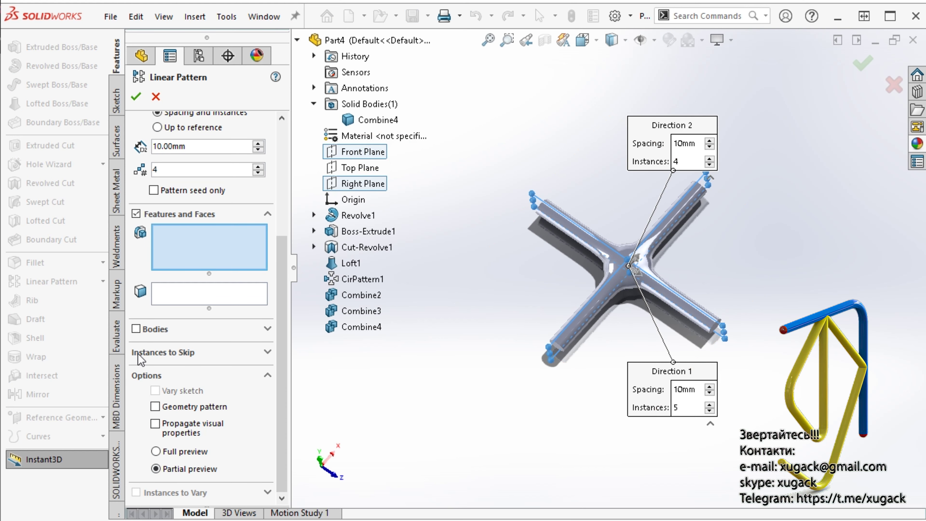
{"action": "left_click", "coordinate": [138, 330]}
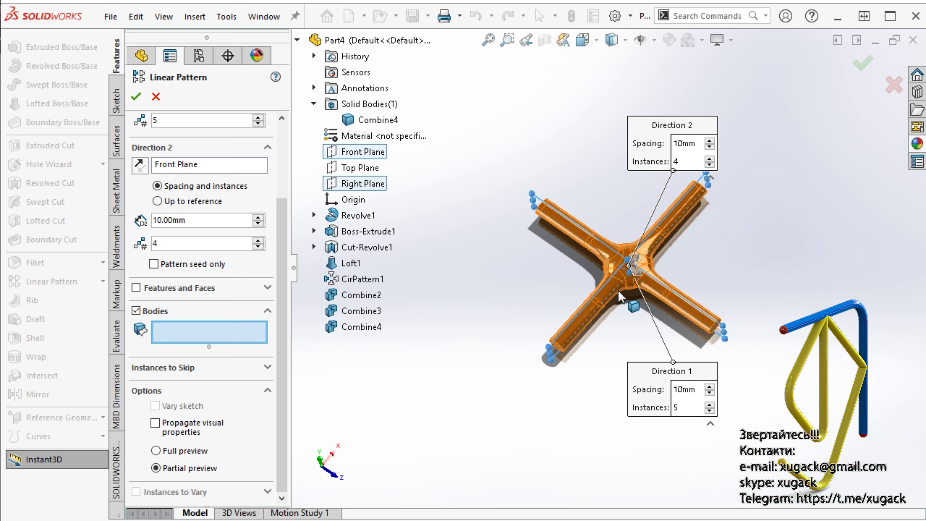
{"action": "left_click", "coordinate": [643, 308]}
Set 360 mm spacing and 5 instances in both directions, then accept
{"action": "left_click", "coordinate": [206, 223]}
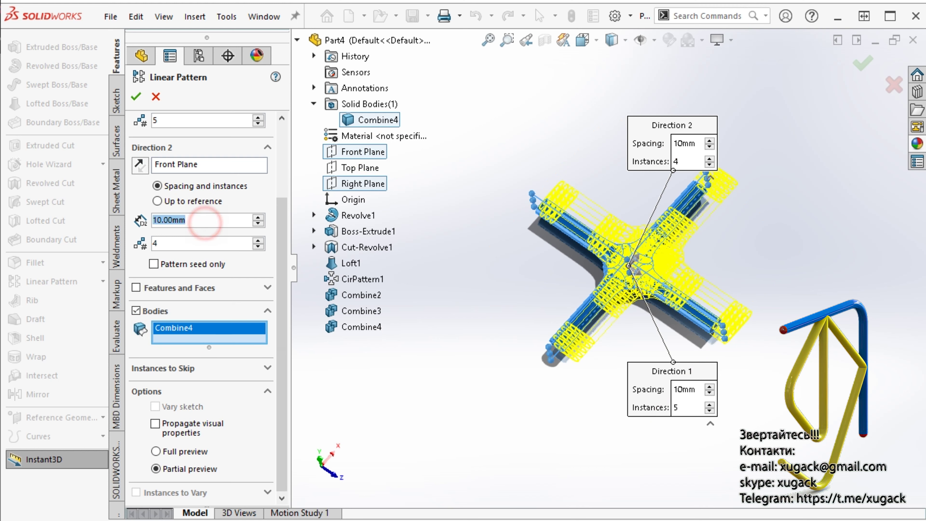
{"action": "type", "text": "360"}
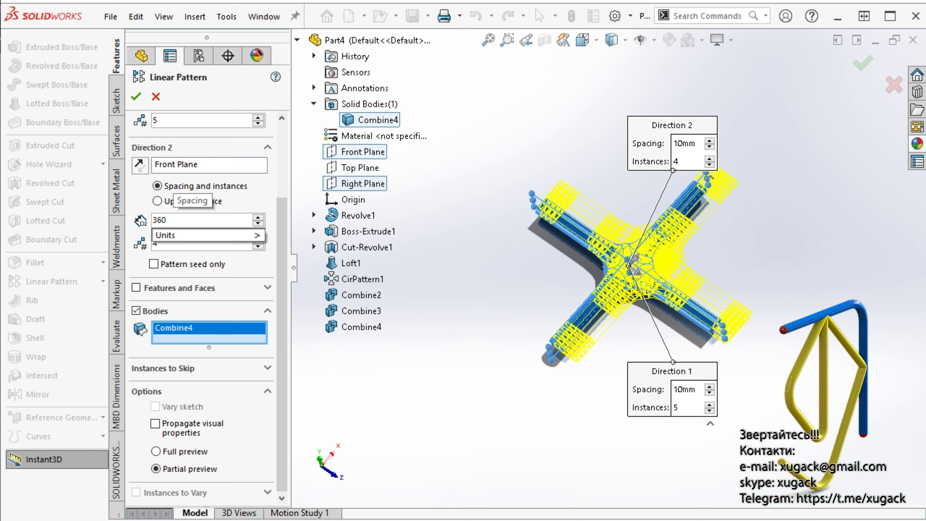
{"action": "key", "text": "Return"}
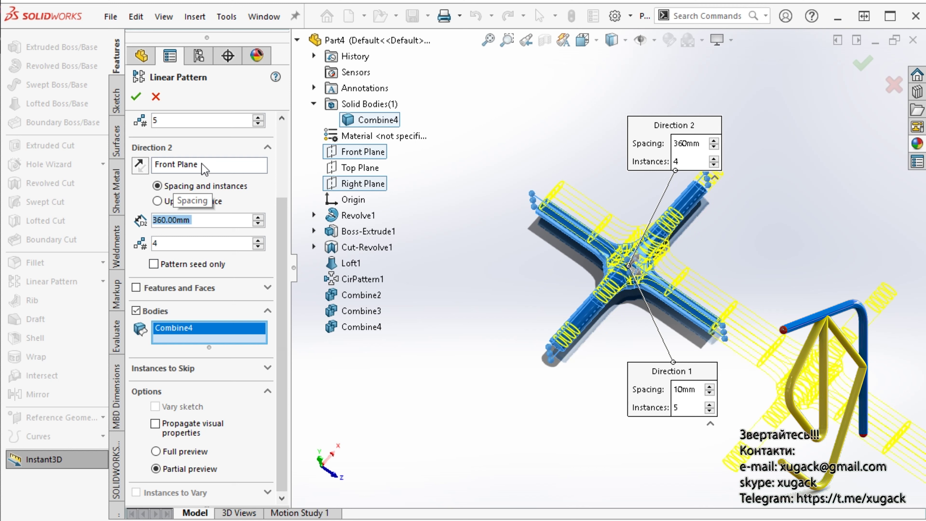
{"action": "scroll", "coordinate": [204, 169], "scroll_direction": "up", "scroll_amount": 3}
{"action": "left_click", "coordinate": [193, 196]}
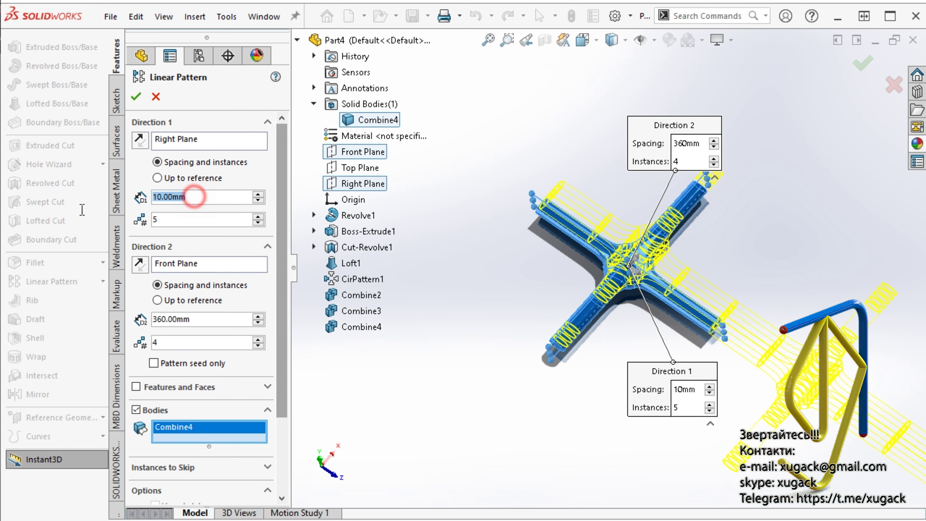
{"action": "type", "text": "360"}
{"action": "key", "text": "Return"}
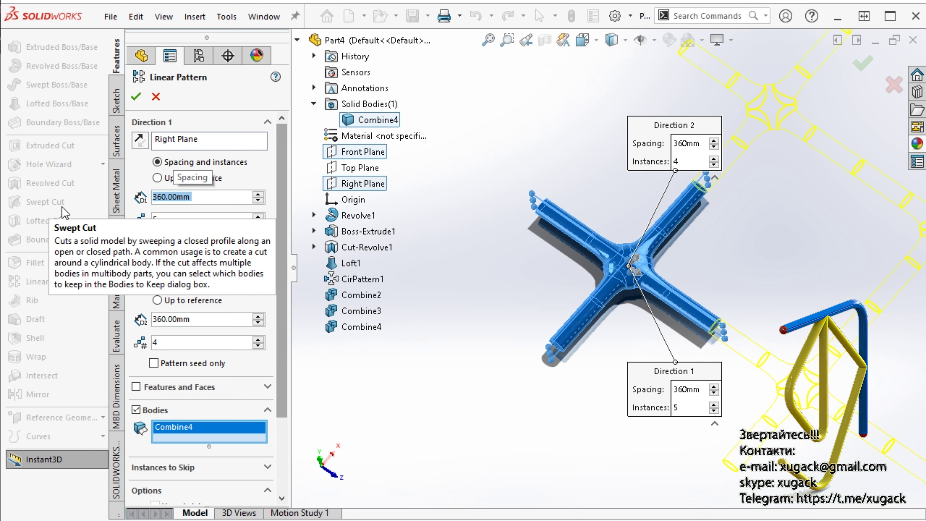
{"action": "left_click", "coordinate": [258, 340]}
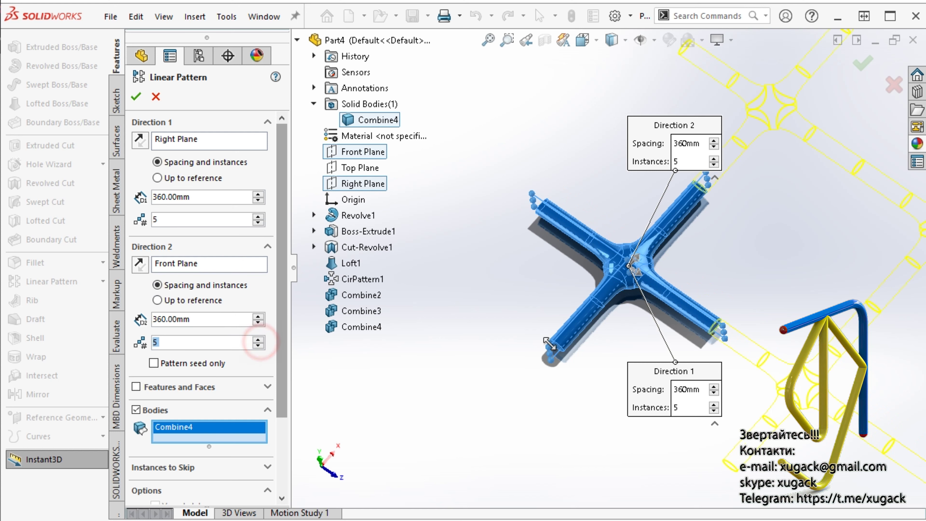
{"action": "left_click", "coordinate": [134, 102]}
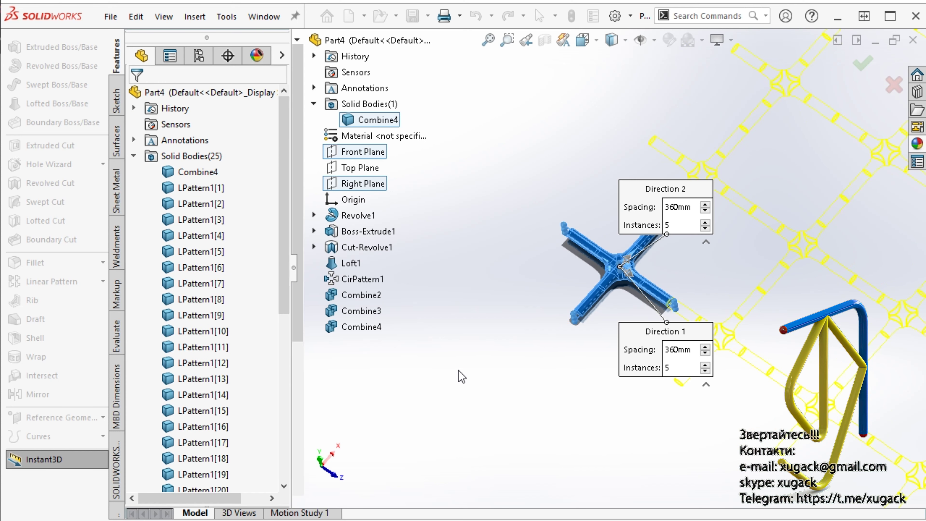
Combine Combine4 and LPattern1 bodies [1]–[24] with Add into Combine5
{"action": "scroll", "coordinate": [460, 377], "scroll_direction": "up", "scroll_amount": 3}
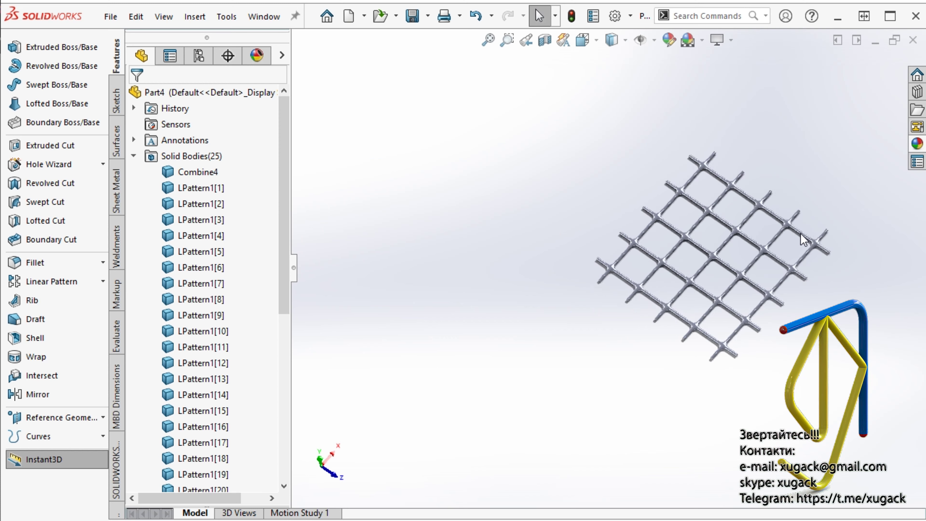
{"action": "scroll", "coordinate": [802, 239], "scroll_direction": "down", "scroll_amount": 4}
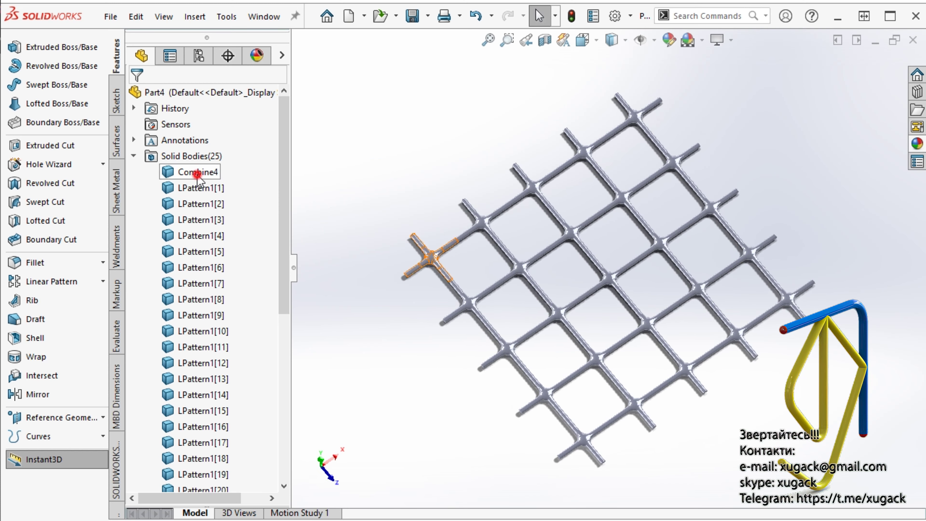
{"action": "left_click", "coordinate": [197, 174]}
{"action": "scroll", "coordinate": [206, 277], "scroll_direction": "down", "scroll_amount": 6}
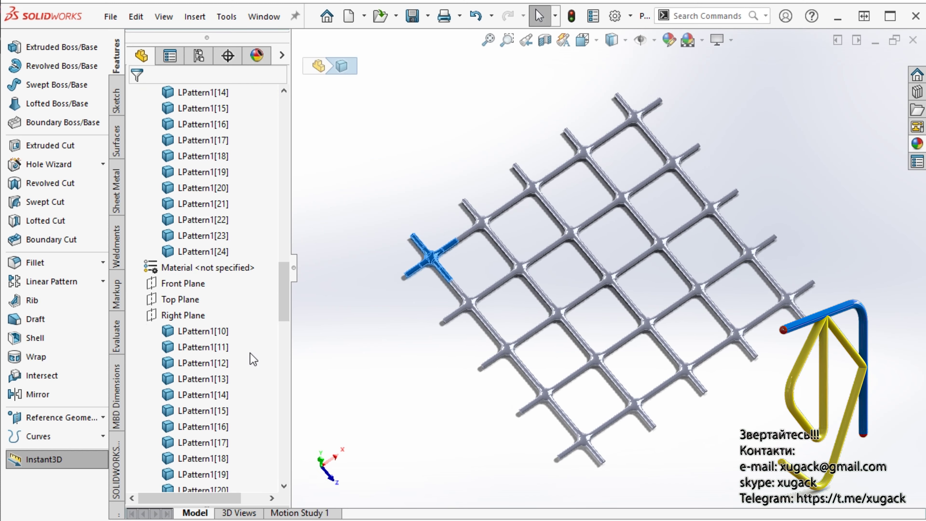
{"action": "left_click", "coordinate": [210, 255], "text": "shift"}
{"action": "right_click", "coordinate": [210, 255]}
{"action": "left_click", "coordinate": [278, 350]}
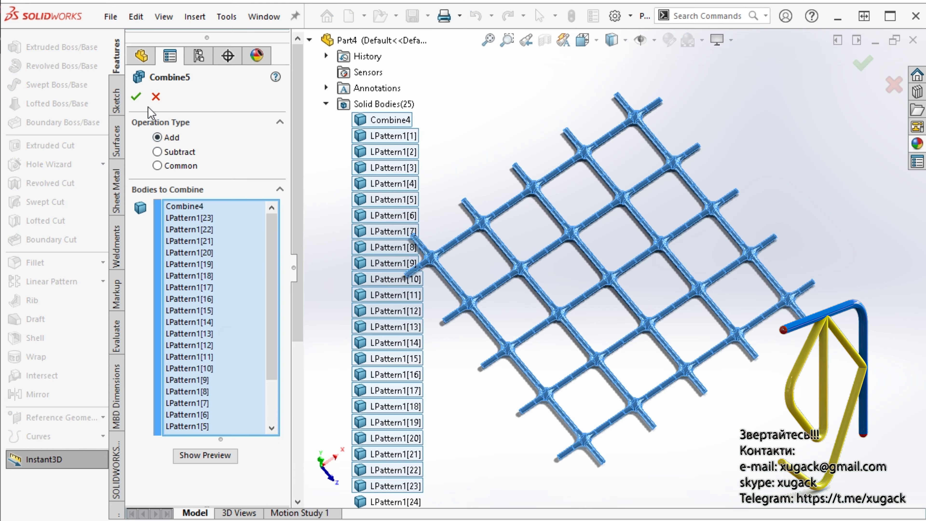
{"action": "left_click", "coordinate": [136, 96]}
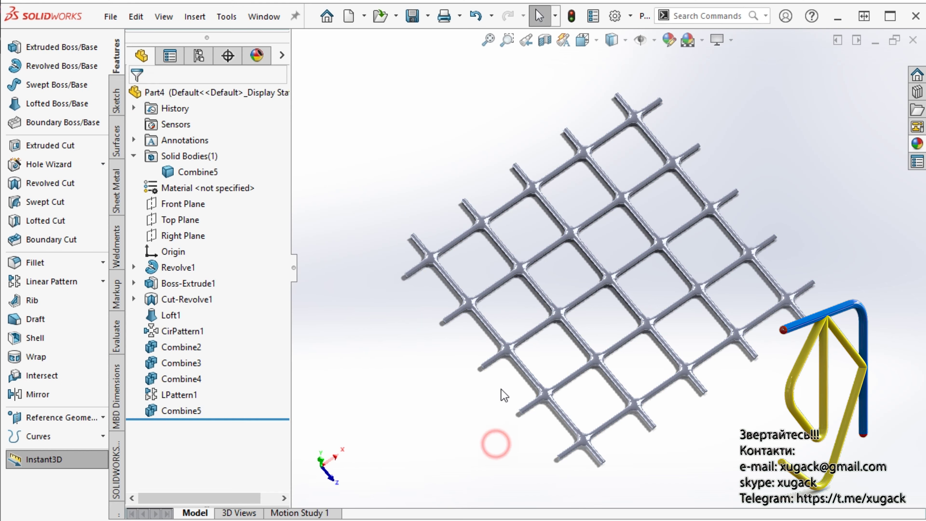
{"action": "mouse_move", "coordinate": [496, 440]}
{"action": "middle_mouse_down"}
{"action": "mouse_move", "coordinate": [490, 326]}
{"action": "mouse_move", "coordinate": [399, 326]}
{"action": "middle_mouse_up"}
{"action": "left_click", "coordinate": [293, 277]}
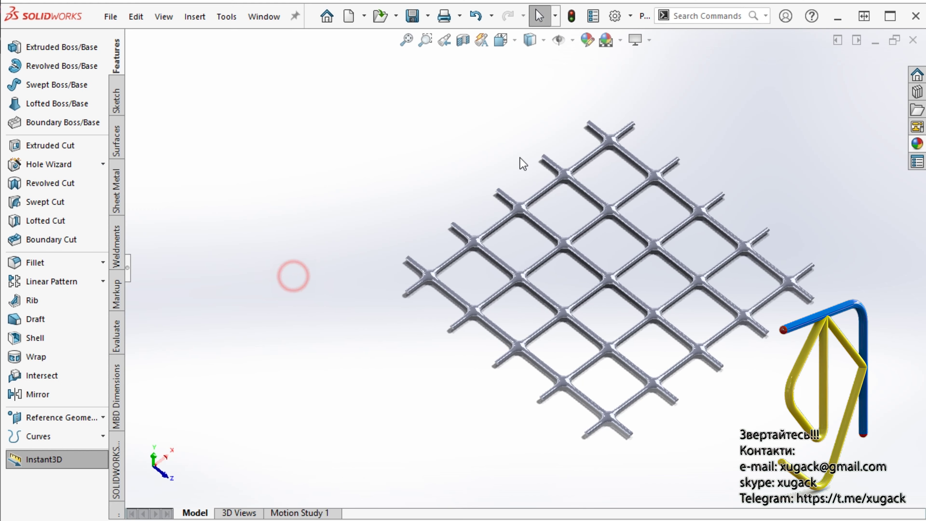
Turn on perspective and apply a Metal > Gold appearance to the grid
{"action": "left_click", "coordinate": [652, 39]}
{"action": "left_click", "coordinate": [653, 112]}
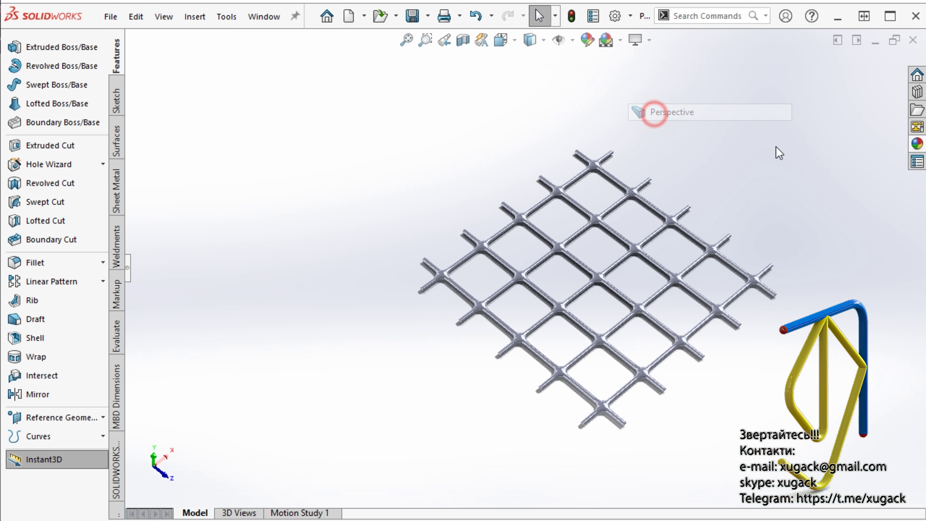
{"action": "left_click", "coordinate": [916, 144]}
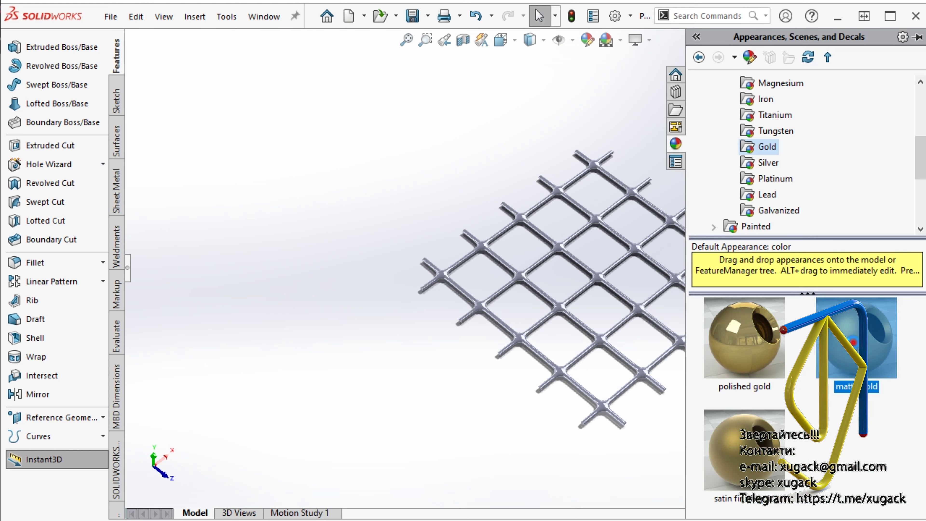
{"action": "double_click", "coordinate": [850, 338]}
{"action": "left_click", "coordinate": [656, 472]}
{"action": "mouse_move", "coordinate": [657, 324]}
{"action": "middle_mouse_down"}
{"action": "mouse_move", "coordinate": [629, 279]}
{"action": "mouse_move", "coordinate": [632, 205]}
{"action": "mouse_move", "coordinate": [662, 89]}
{"action": "mouse_move", "coordinate": [592, 337]}
{"action": "mouse_move", "coordinate": [577, 271]}
{"action": "mouse_move", "coordinate": [609, 283]}
{"action": "mouse_move", "coordinate": [616, 304]}
{"action": "mouse_move", "coordinate": [605, 337]}
{"action": "middle_mouse_up"}
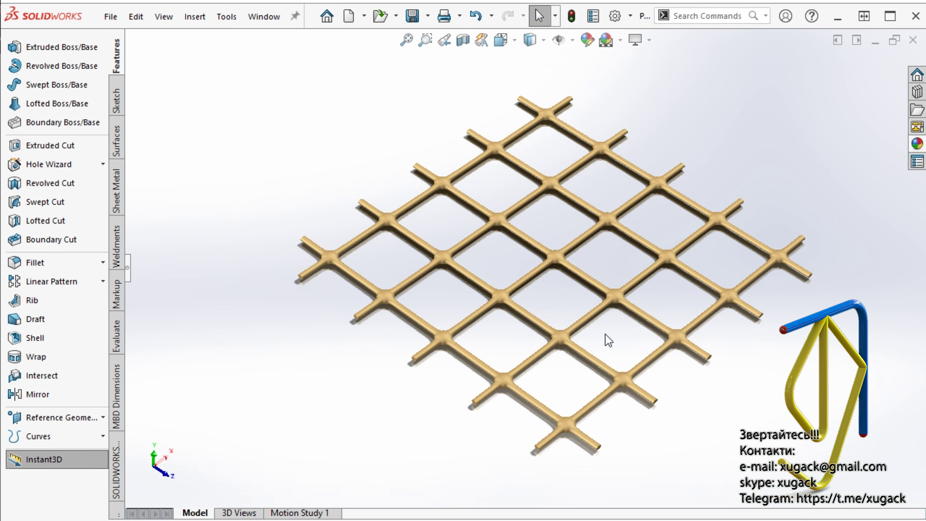
{"action": "scroll", "coordinate": [606, 337], "scroll_direction": "down", "scroll_amount": 5}
{"action": "mouse_move", "coordinate": [560, 294]}
{"action": "middle_mouse_down"}
{"action": "mouse_move", "coordinate": [571, 226]}
{"action": "mouse_move", "coordinate": [547, 238]}
{"action": "mouse_move", "coordinate": [533, 283]}
{"action": "mouse_move", "coordinate": [548, 304]}
{"action": "middle_mouse_up"}
{"action": "scroll", "coordinate": [598, 281], "scroll_direction": "down", "scroll_amount": 3}
{"action": "scroll", "coordinate": [597, 278], "scroll_direction": "down", "scroll_amount": 3}
{"action": "mouse_move", "coordinate": [575, 252]}
{"action": "middle_mouse_down"}
{"action": "mouse_move", "coordinate": [467, 320]}
{"action": "mouse_move", "coordinate": [504, 368]}
{"action": "mouse_move", "coordinate": [481, 351]}
{"action": "mouse_move", "coordinate": [521, 211]}
{"action": "mouse_move", "coordinate": [573, 313]}
{"action": "mouse_move", "coordinate": [605, 347]}
{"action": "mouse_move", "coordinate": [597, 302]}
{"action": "mouse_move", "coordinate": [617, 319]}
{"action": "middle_mouse_up"}
{"action": "scroll", "coordinate": [612, 292], "scroll_direction": "up", "scroll_amount": 5}
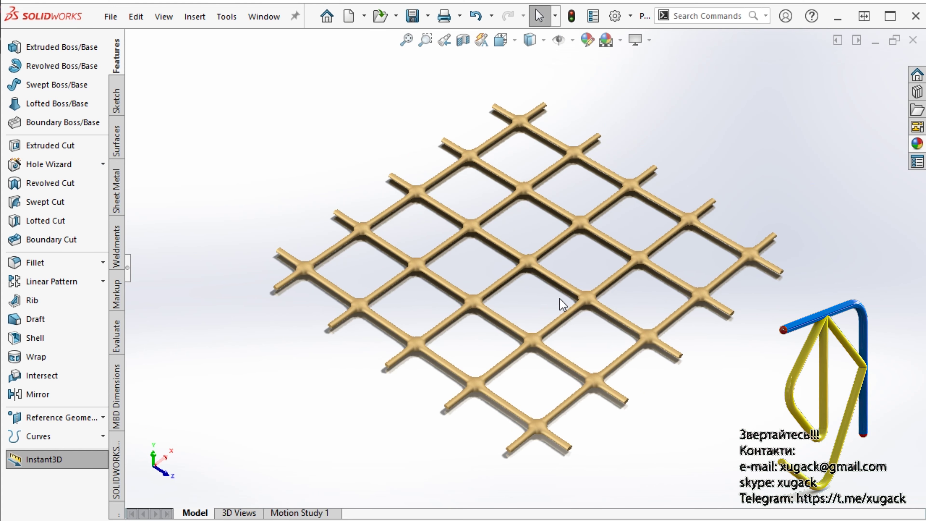
{"action": "scroll", "coordinate": [567, 328], "scroll_direction": "down", "scroll_amount": 2}
{"action": "scroll", "coordinate": [543, 101], "scroll_direction": "up", "scroll_amount": 2}
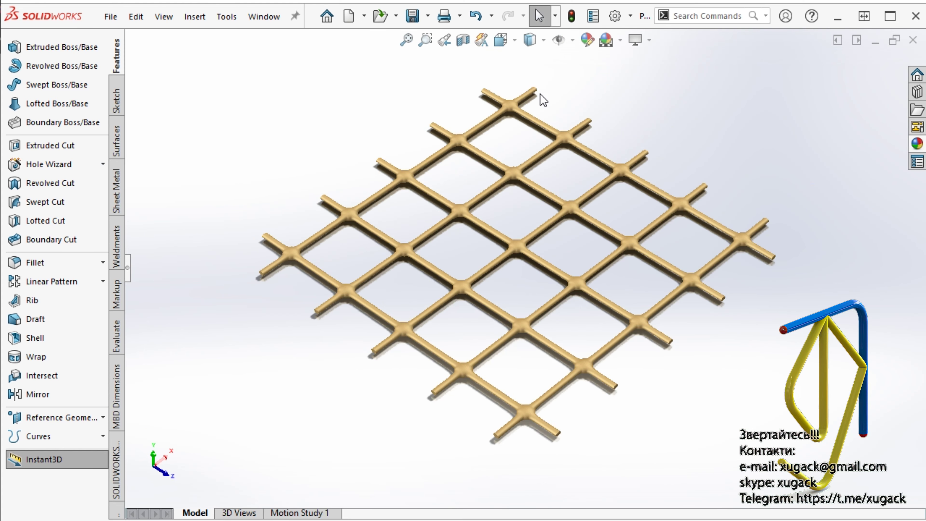
{"action": "left_click", "coordinate": [514, 46]}
{"action": "left_click", "coordinate": [439, 347]}
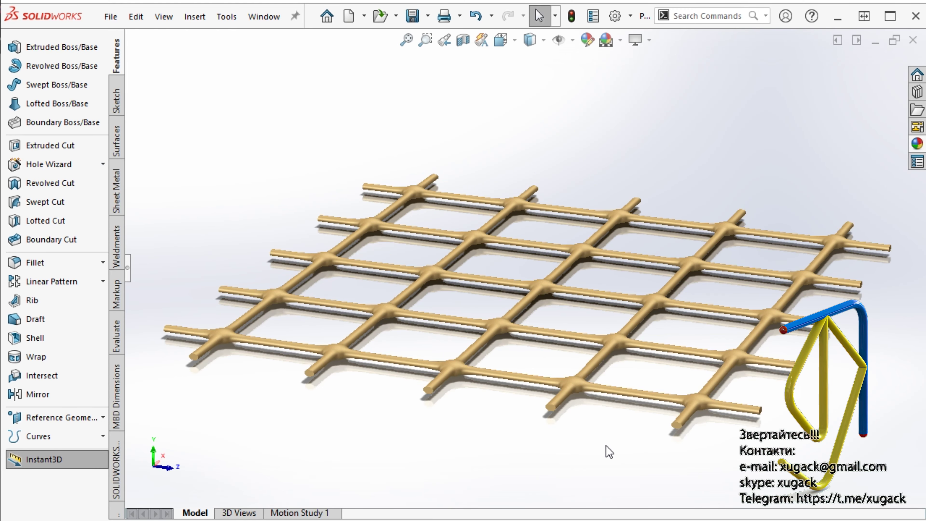
{"action": "middle_click_drag", "start_coordinate": [606, 445], "coordinate": [595, 467]}
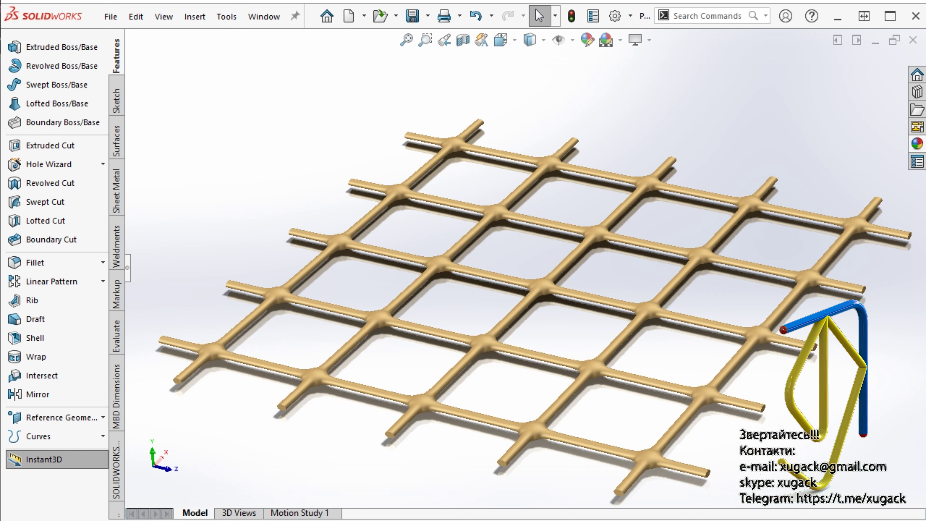